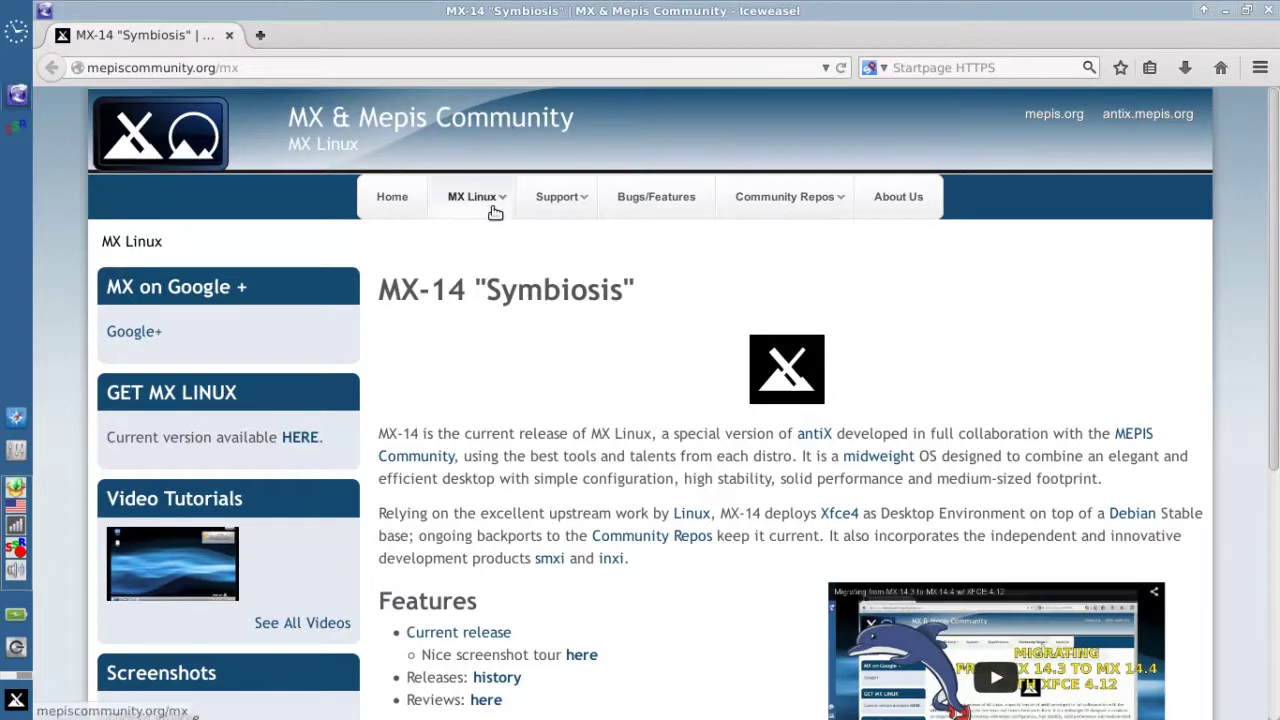
- Open the Current Release Features page from the site's MX Linux menu
mouse_move(495, 220)
click(500, 302)
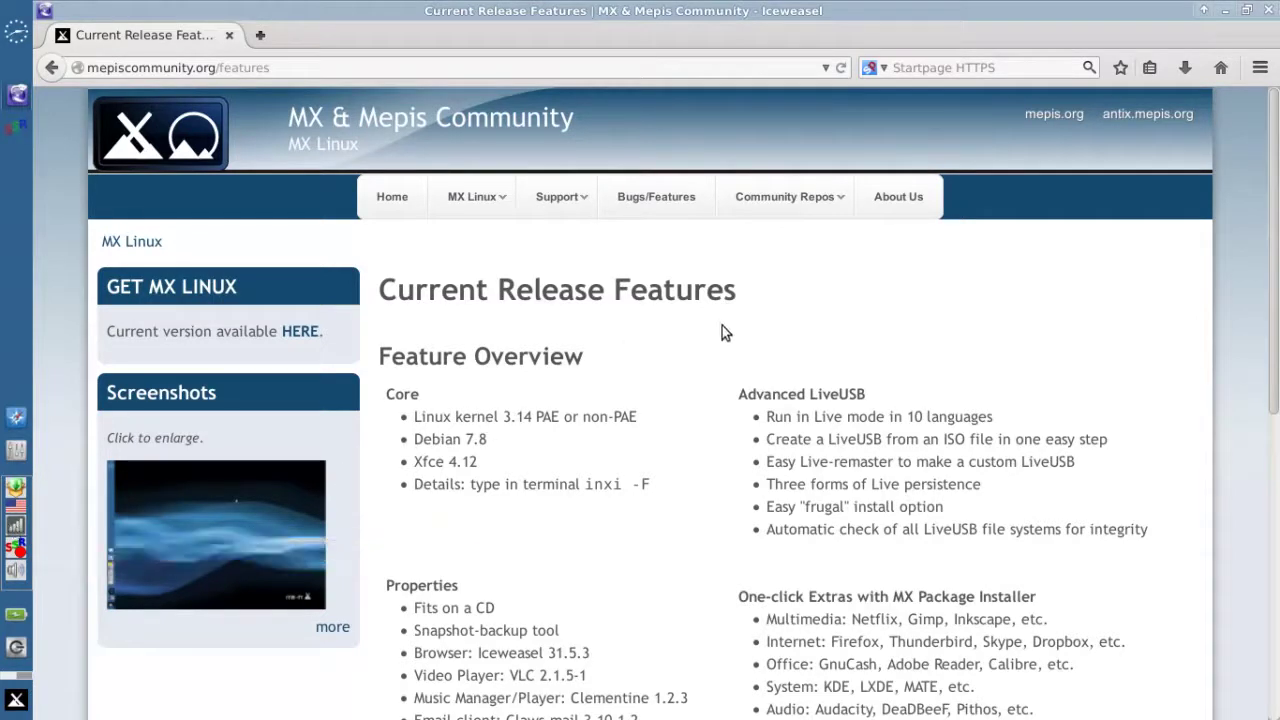
- Highlight the 'Xfce 4.12' bullet, then restore Iceweasel from full screen to a smaller window
triple_click(482, 461)
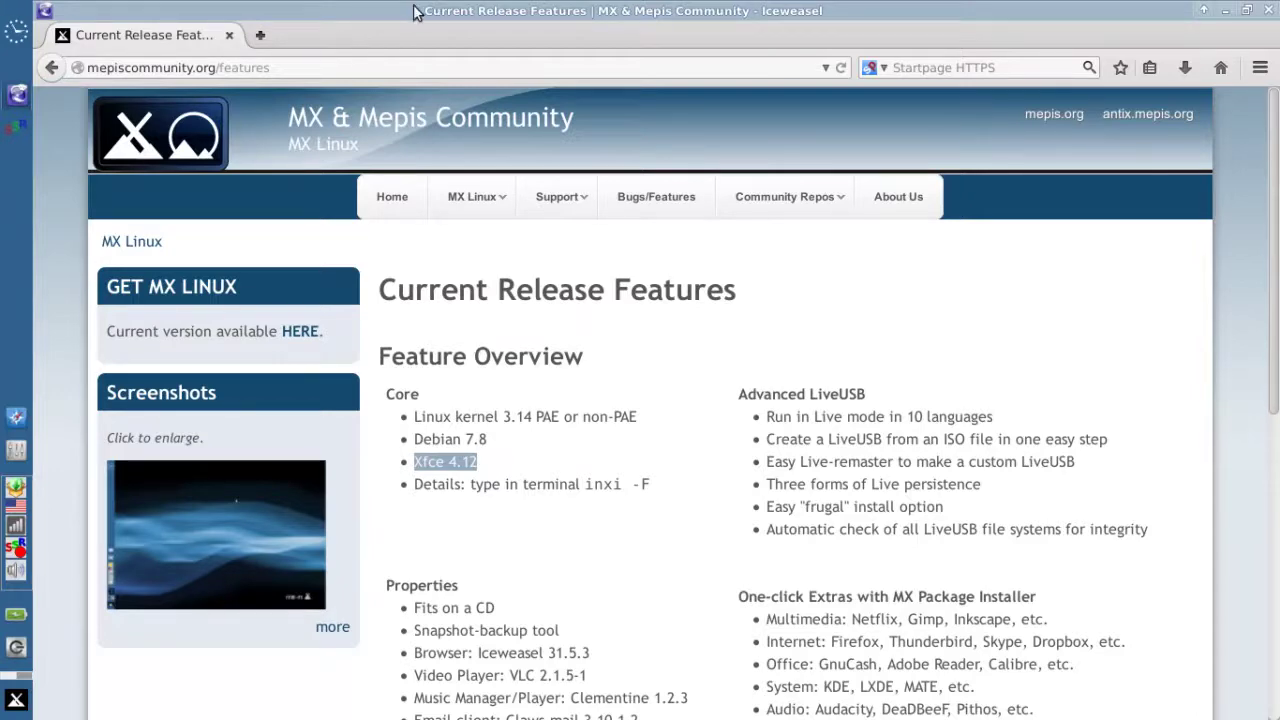
drag(419, 10, 567, 114)
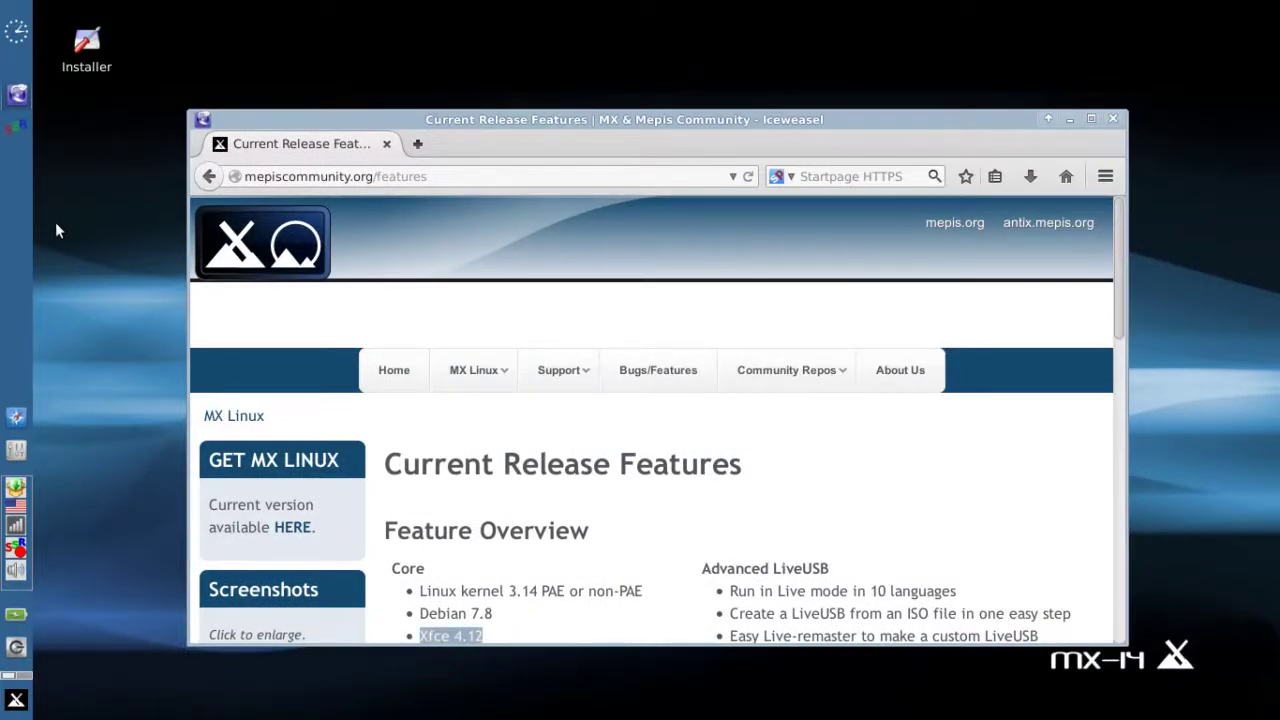
- Return focus to Iceweasel and pause the screen recorder from its tray menu
key(alt+Tab)
key(alt+Tab)
key(alt+Tab)
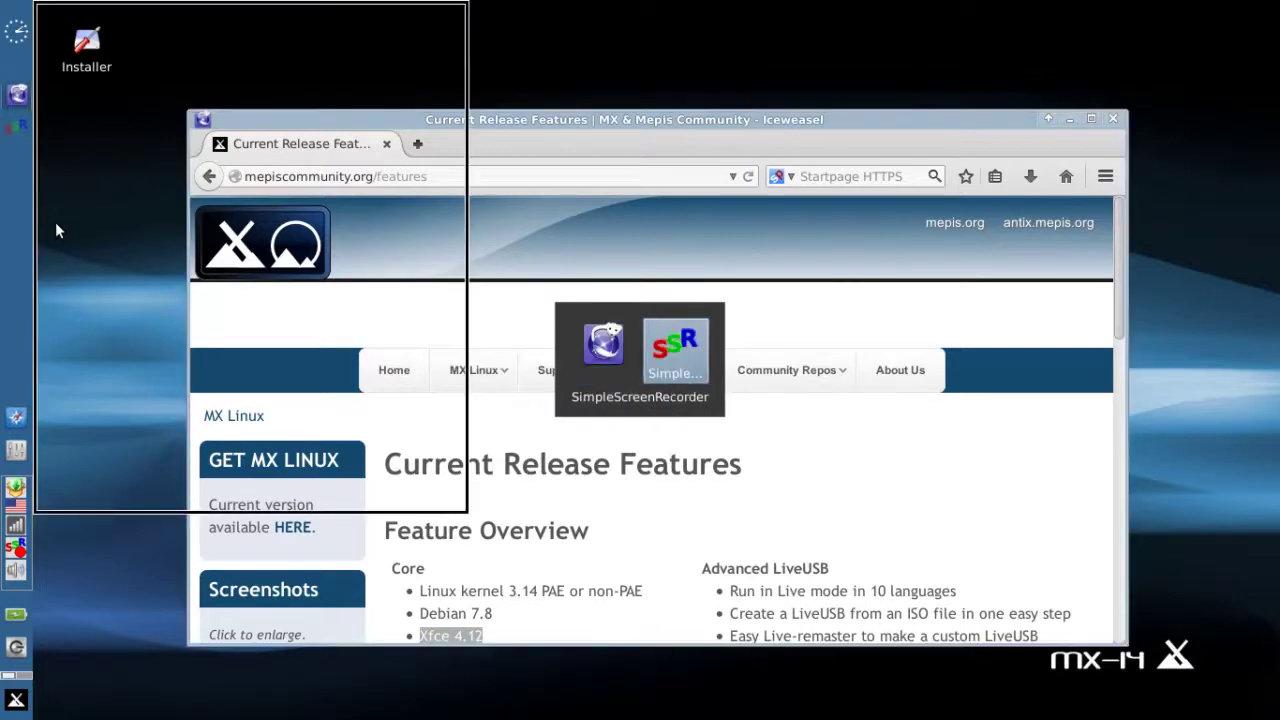
key(alt+Tab)
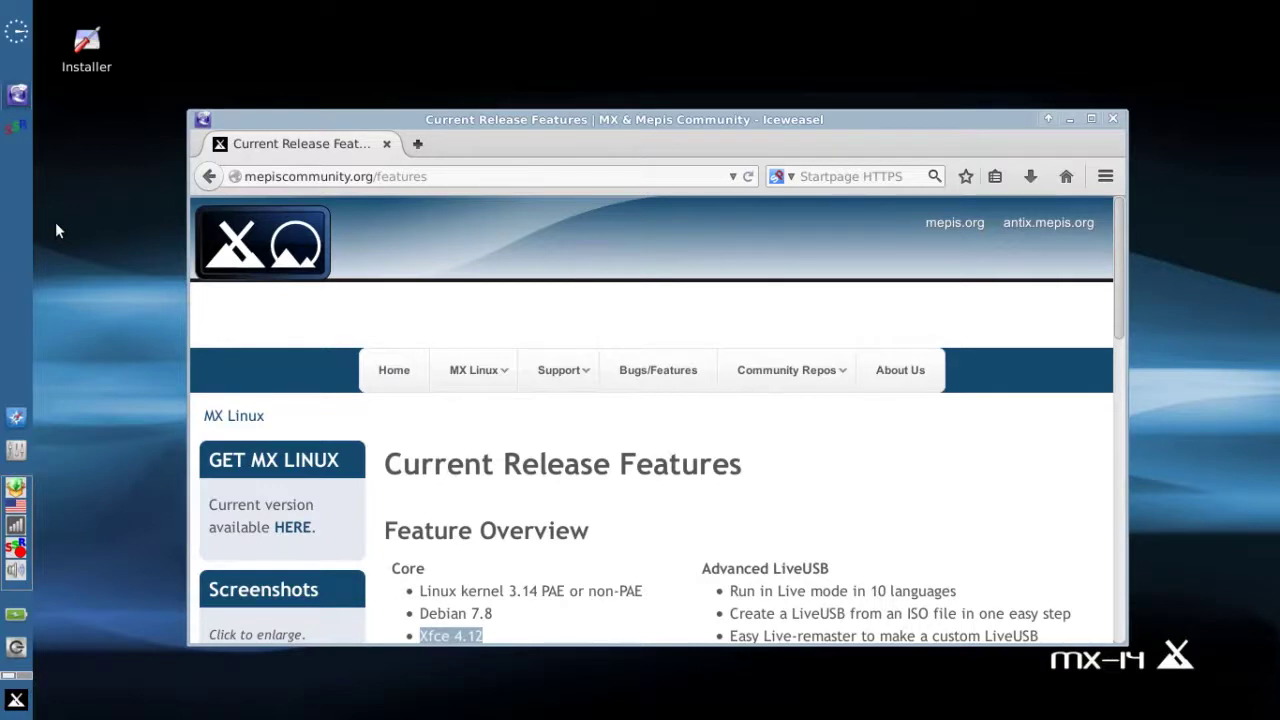
right_click(16, 550)
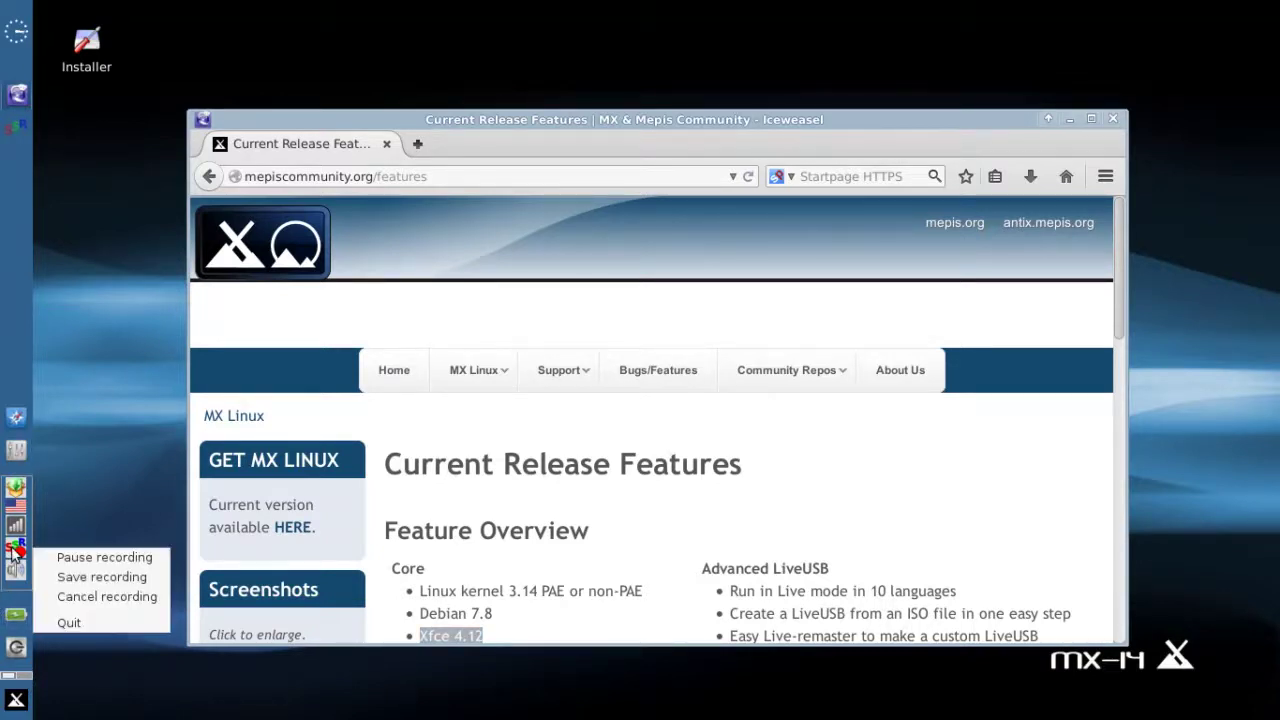
click(58, 558)
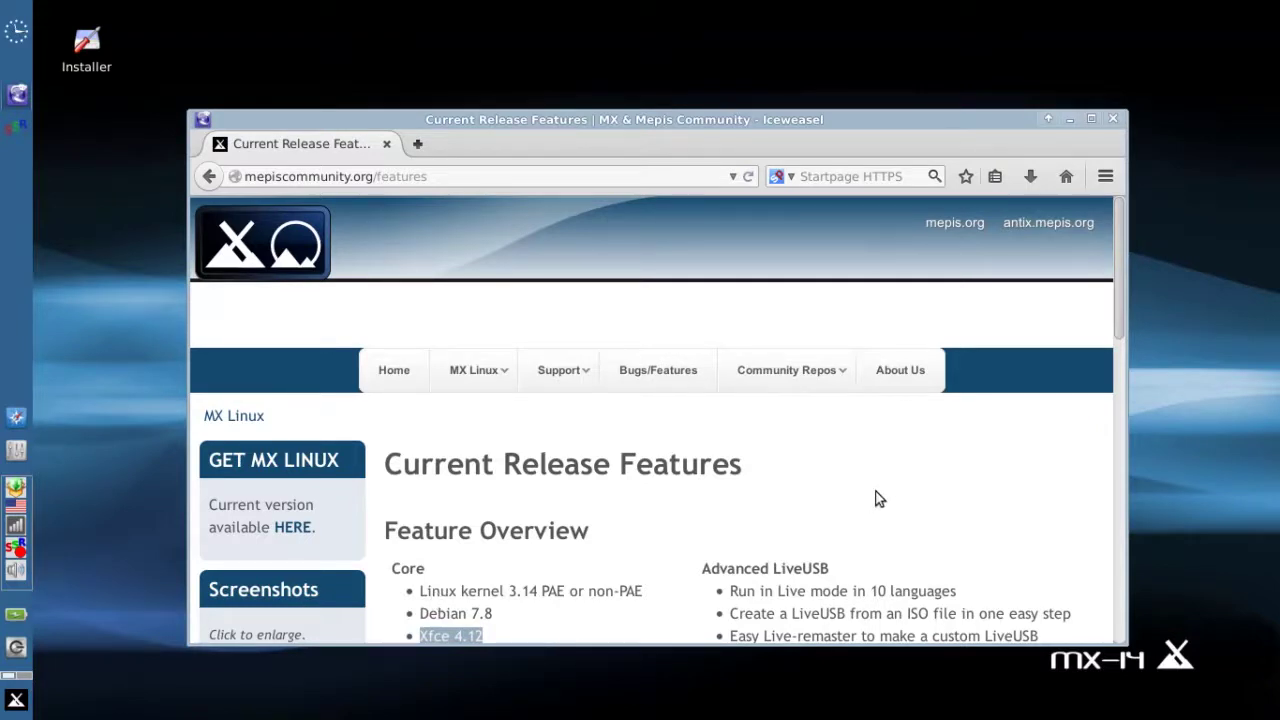
- Scroll to MX Original Apps, highlight the Sound Card selector line, then clear the selection
scroll(870, 491, down, 4)
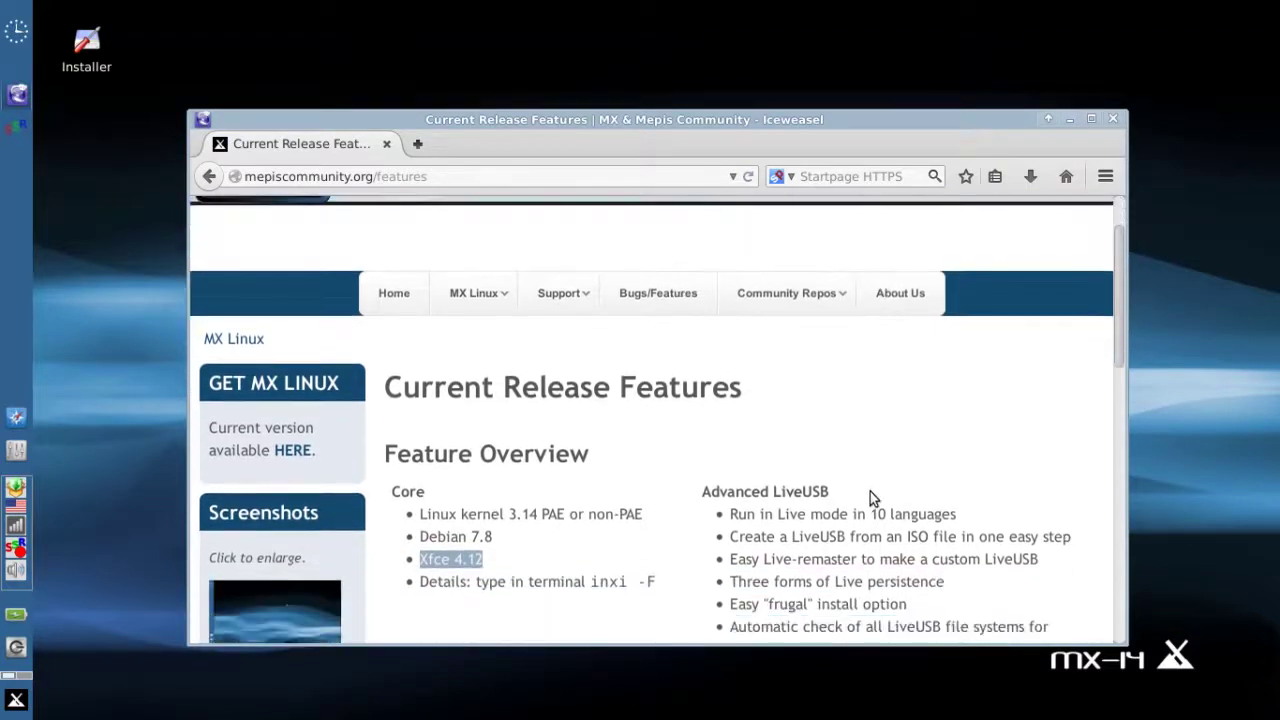
scroll(686, 505, down, 5)
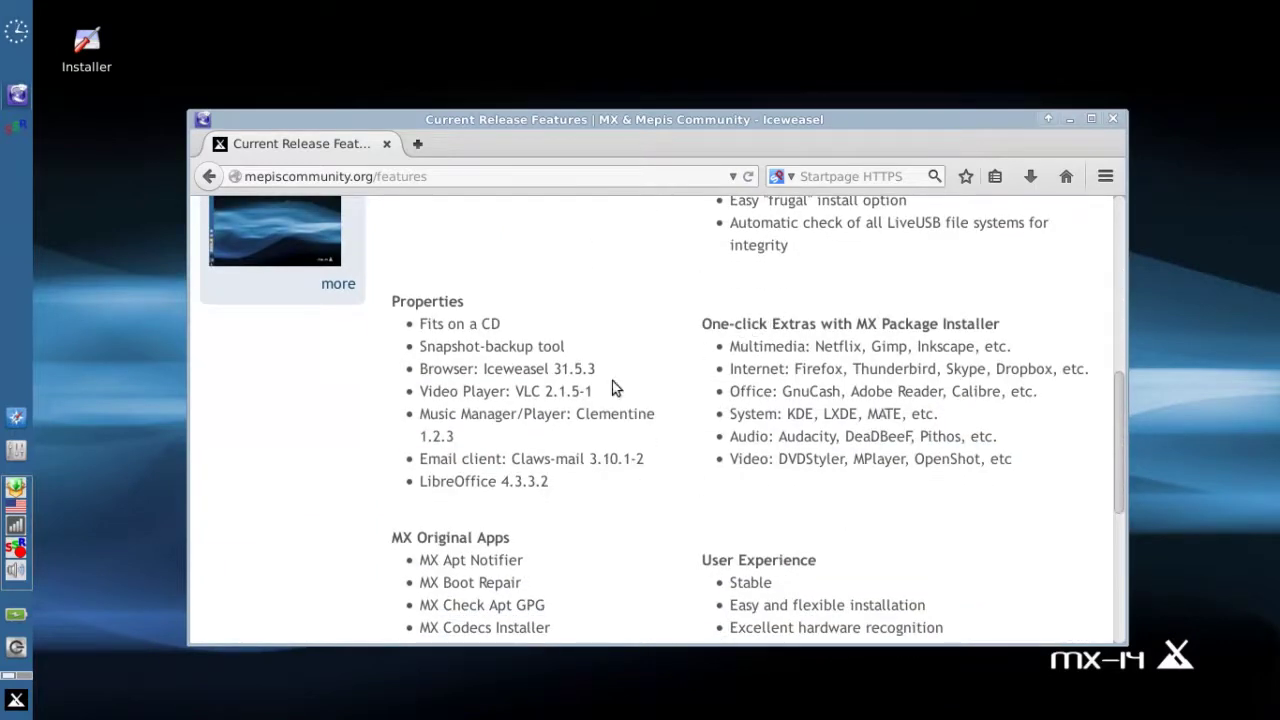
scroll(540, 402, down, 5)
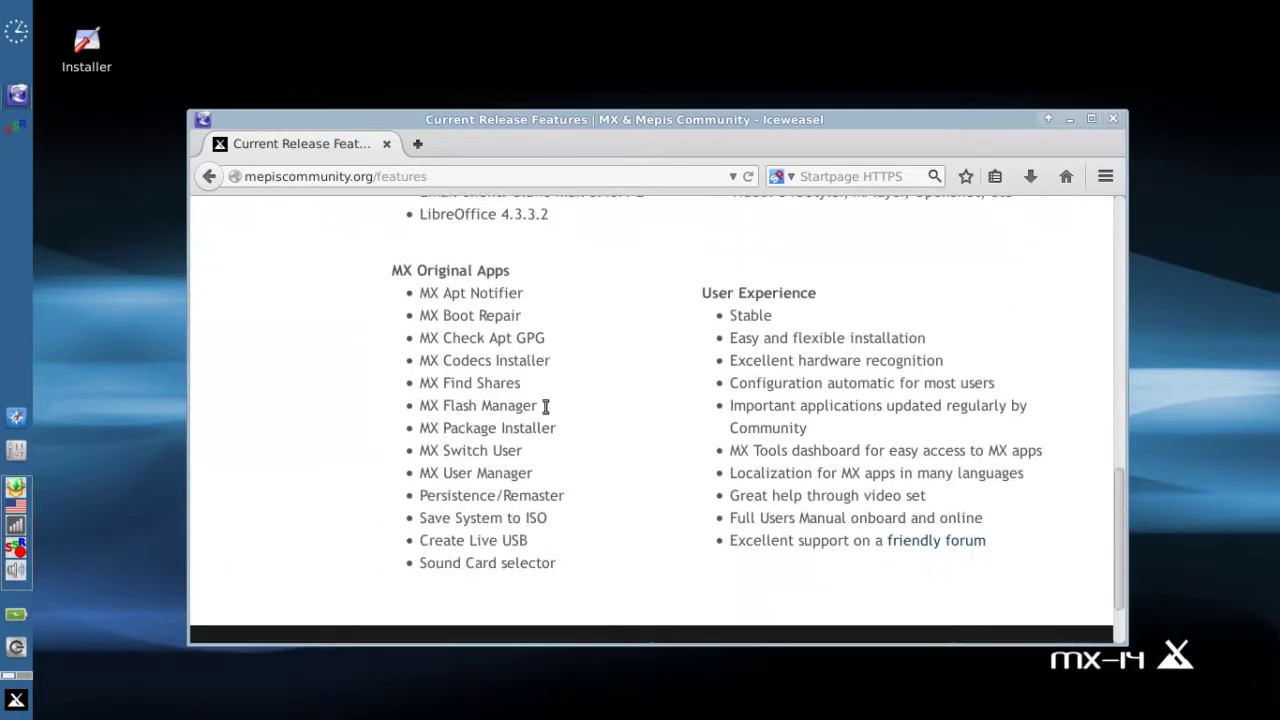
triple_click(618, 569)
click(689, 518)
- Minimize Iceweasel and launch Sound Card through a 'sound' search in the Whisker menu
click(1069, 120)
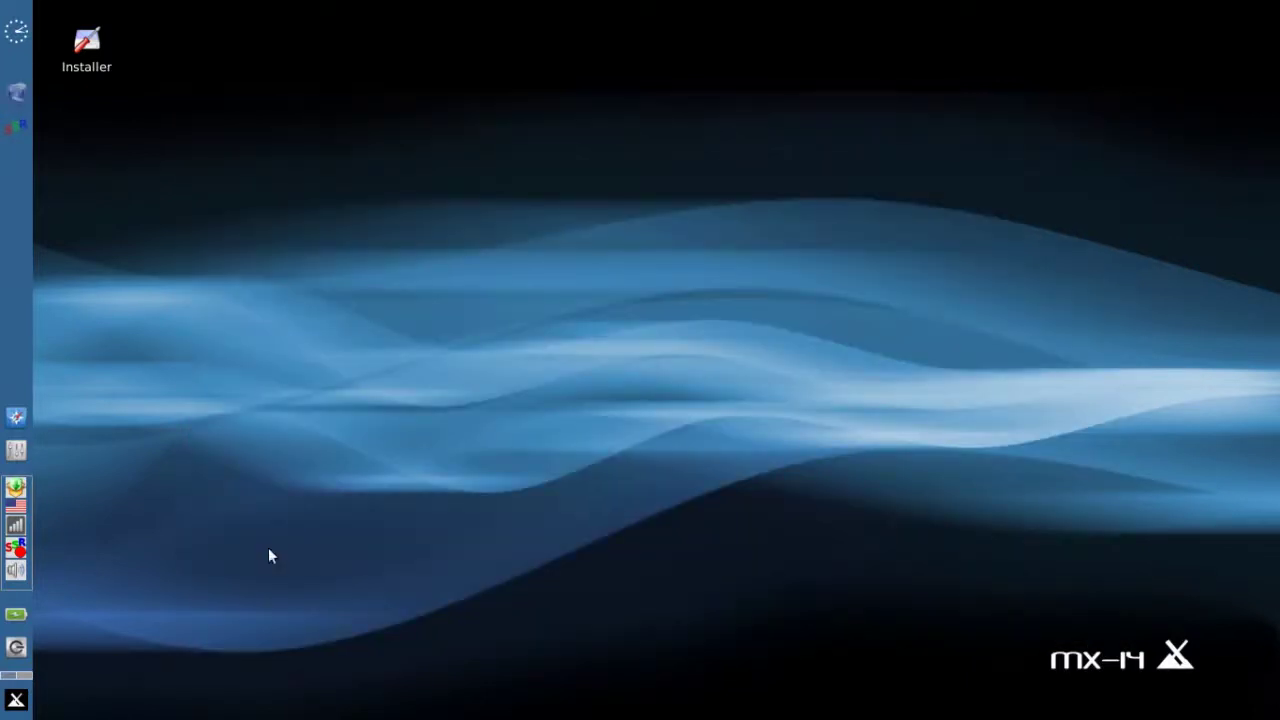
click(16, 702)
text(sound)
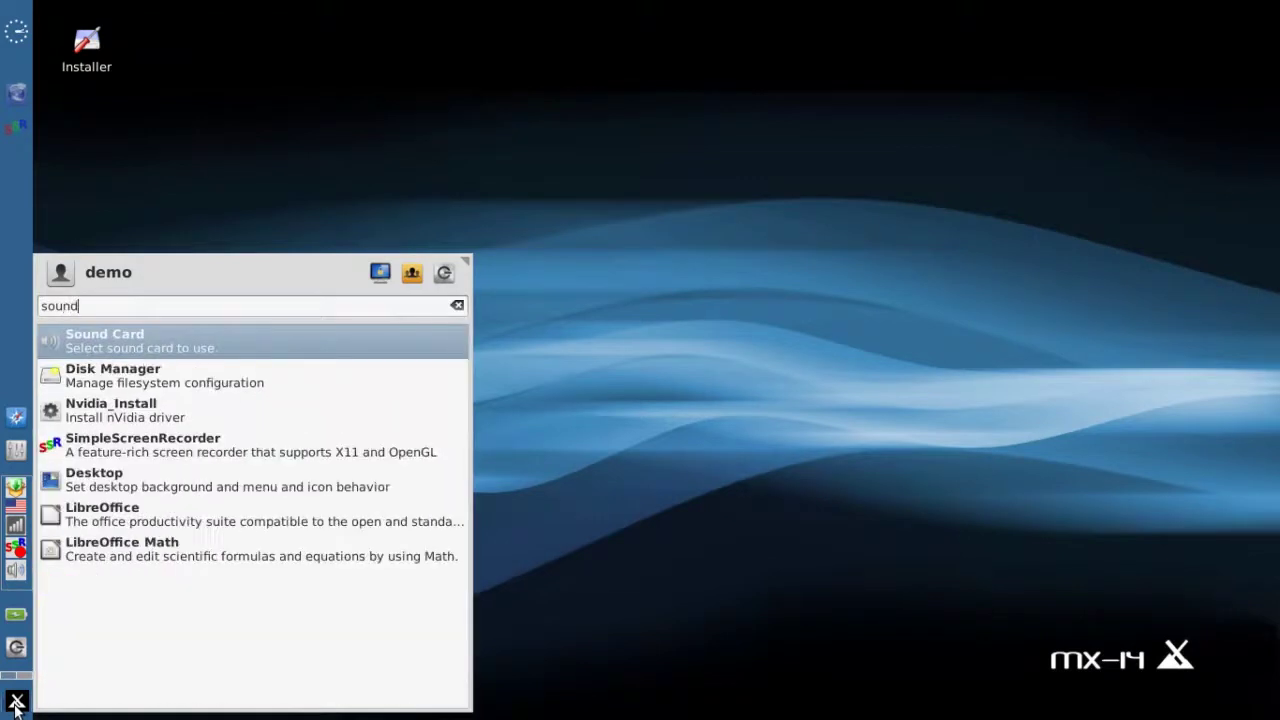
key(Return)
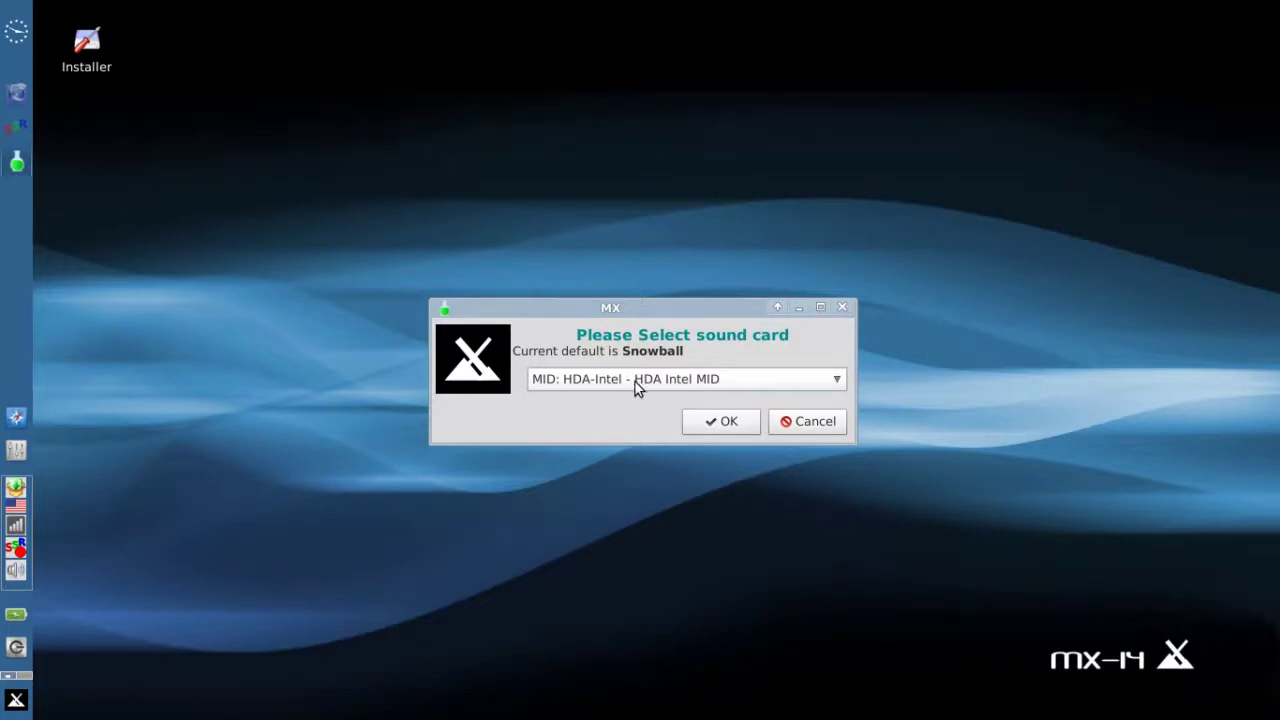
- Review the sound card list, then cancel and confirm quitting, leaving Snowball as default
click(714, 378)
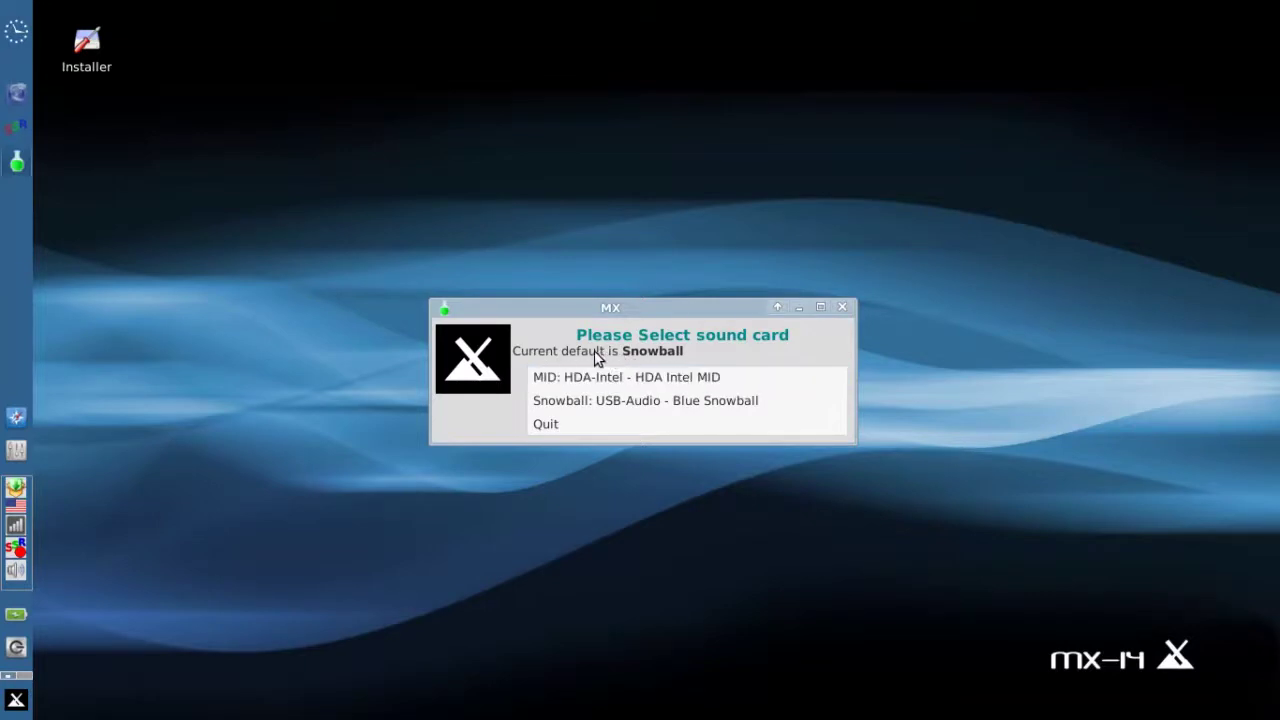
click(573, 313)
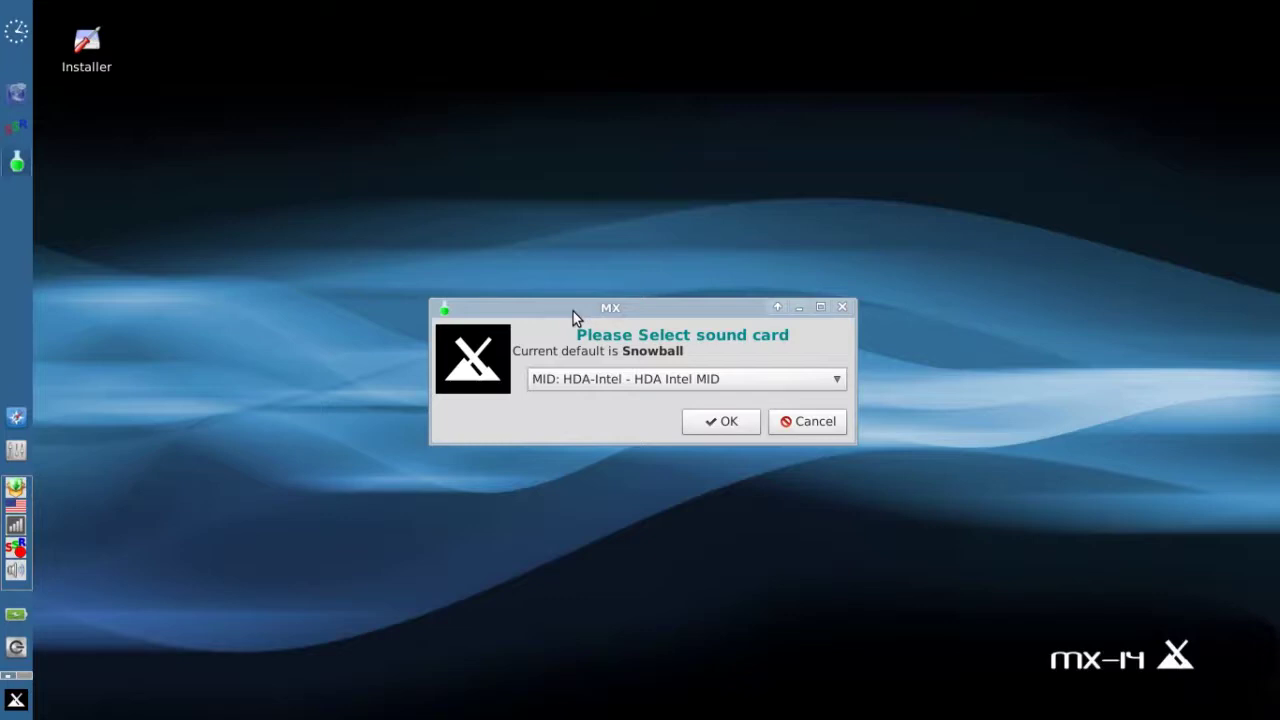
click(809, 423)
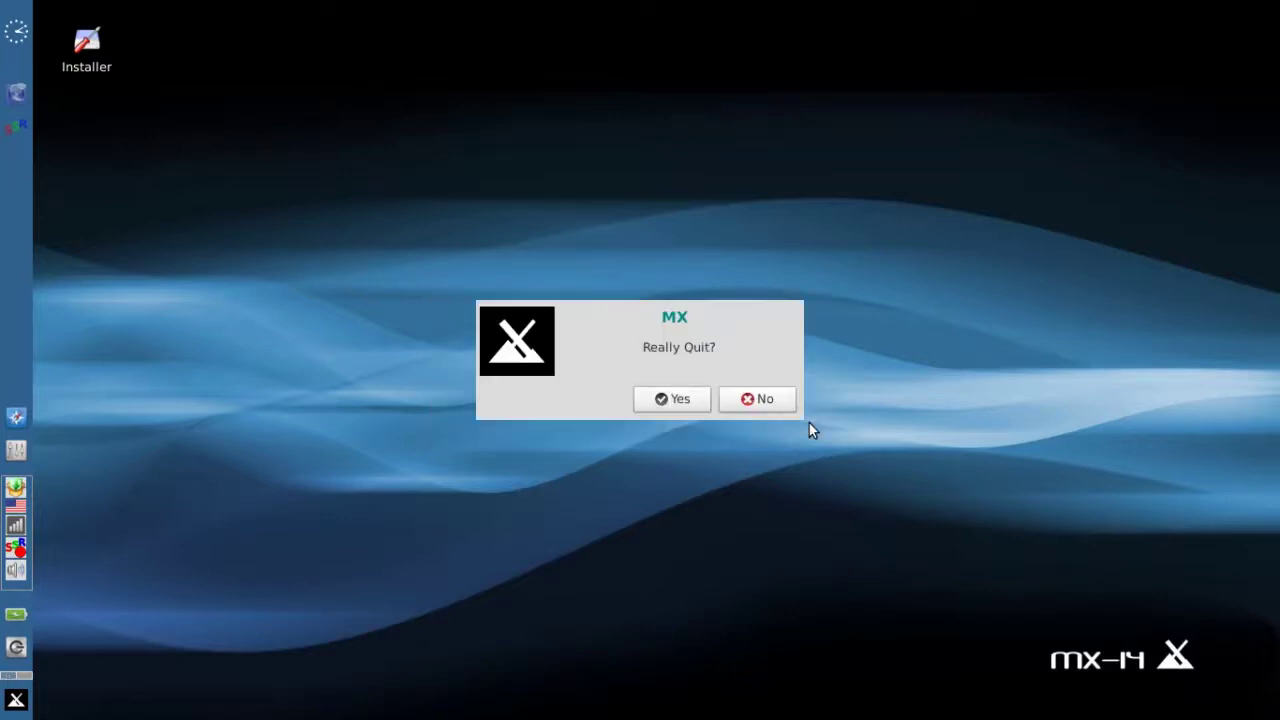
click(659, 399)
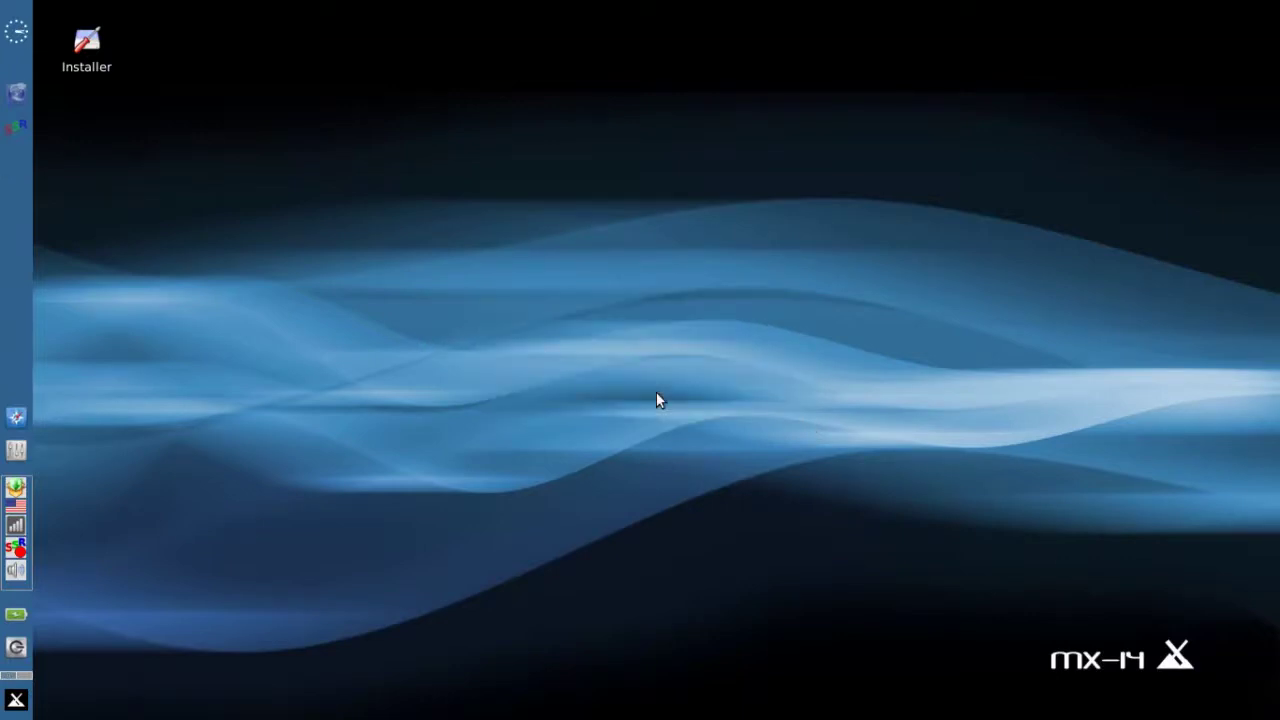
- Launch MX Package Installer from an 'mx' Whisker menu search, then dismiss the menu
click(17, 699)
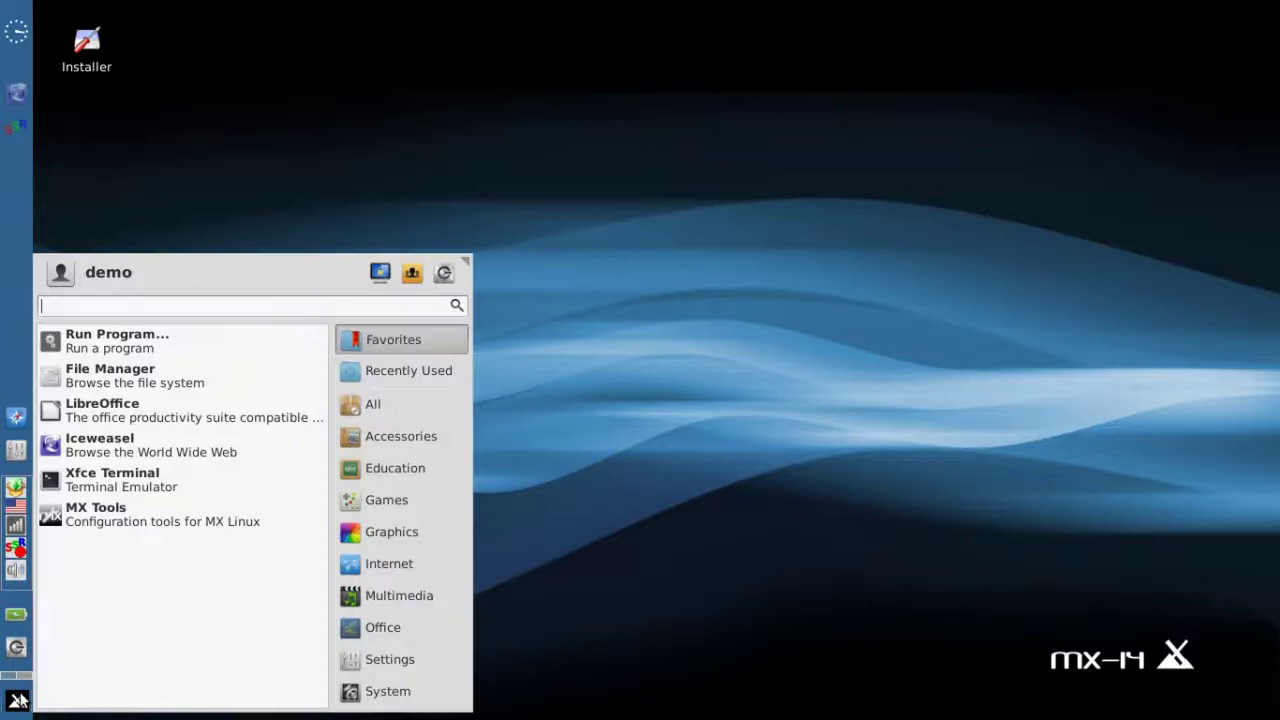
text(mx)
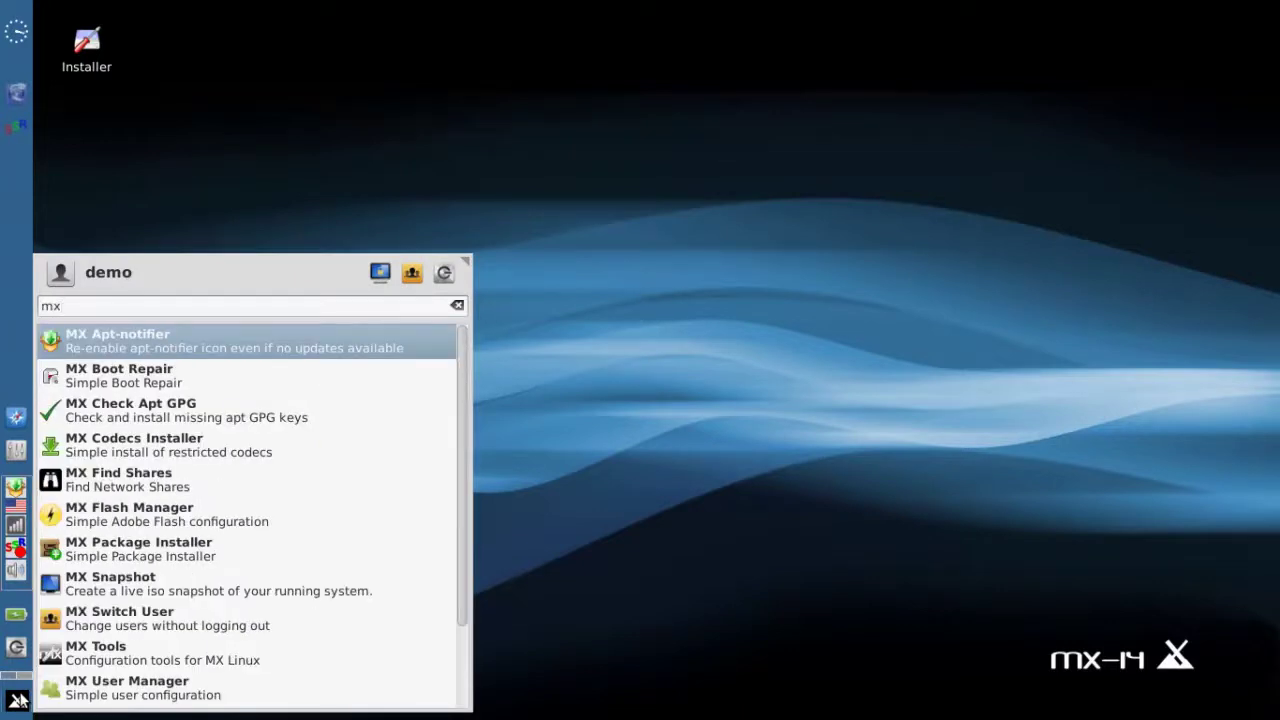
key(Down)
key(Down)
key(Down)
key(Down)
key(Down)
key(Down)
key(Return)
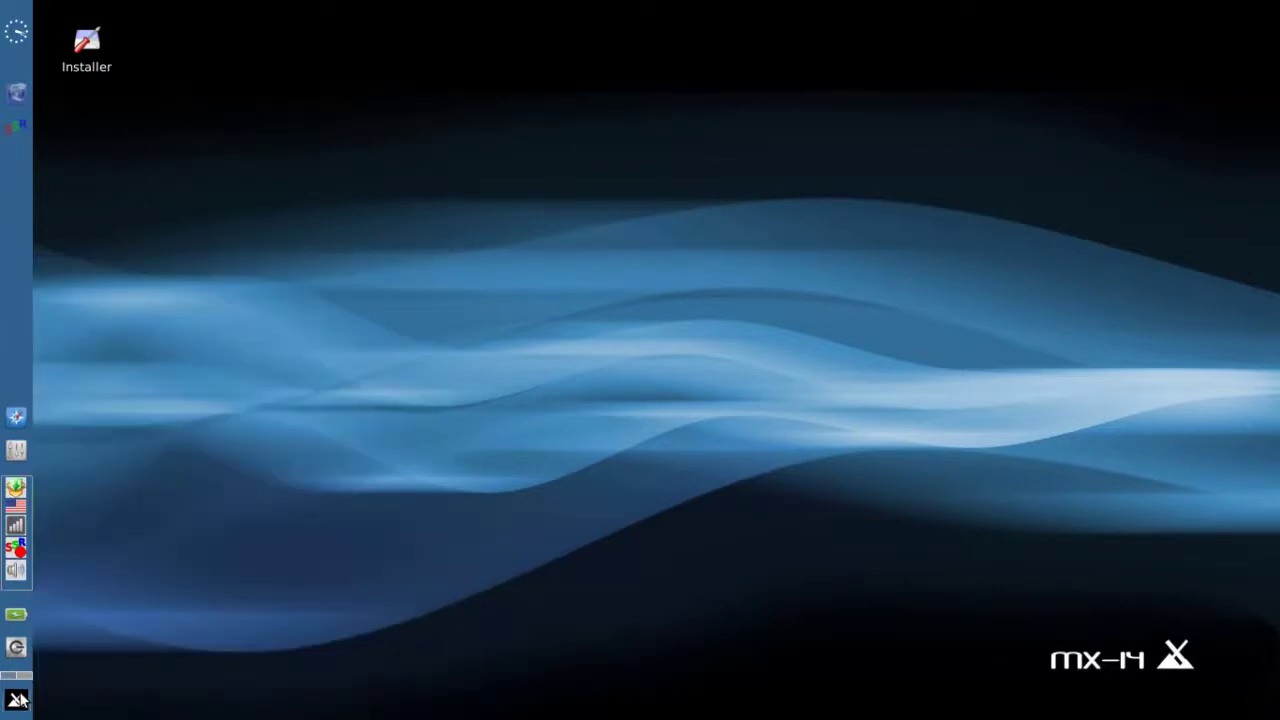
click(17, 699)
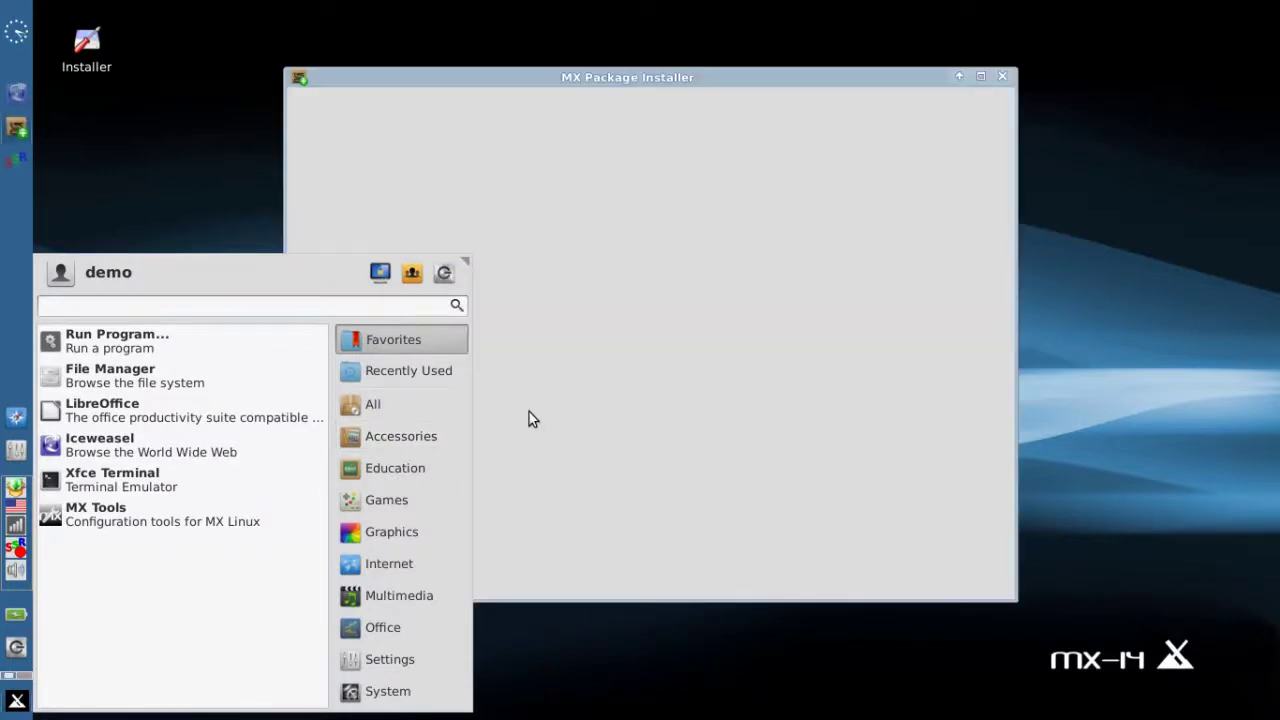
click(677, 638)
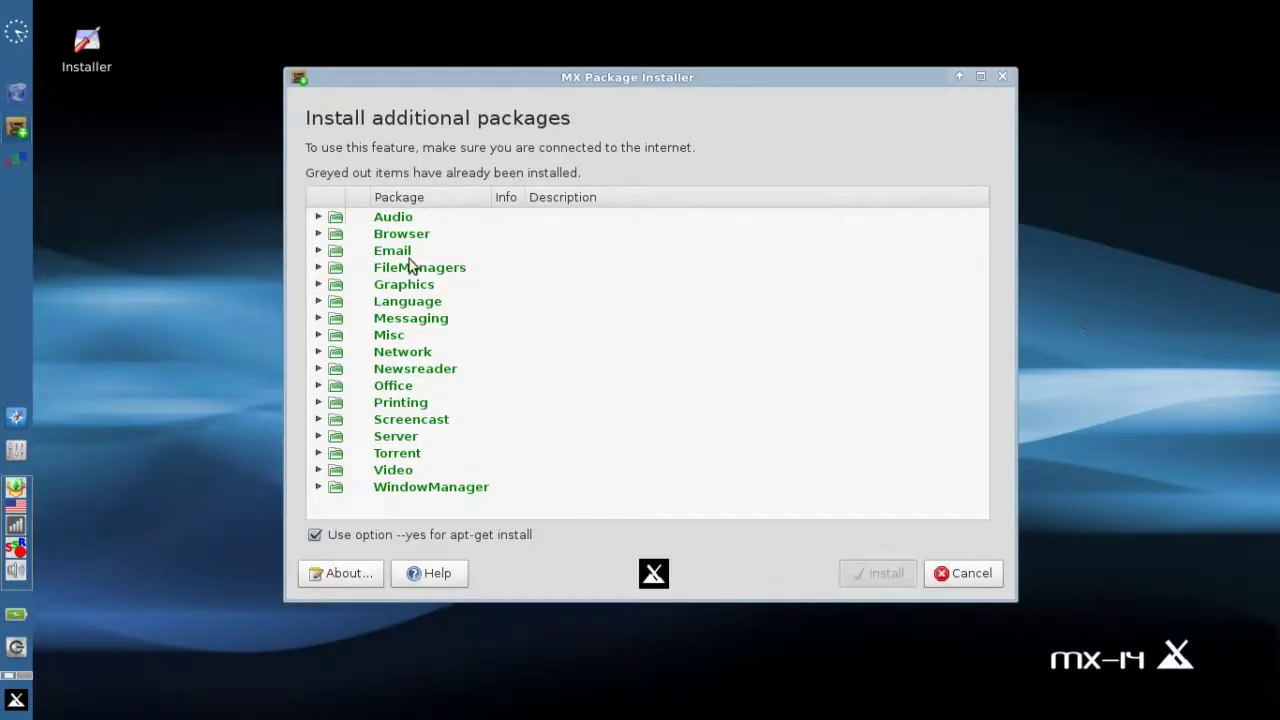
- Expand the Audio and Browser package categories and scroll through them
click(318, 218)
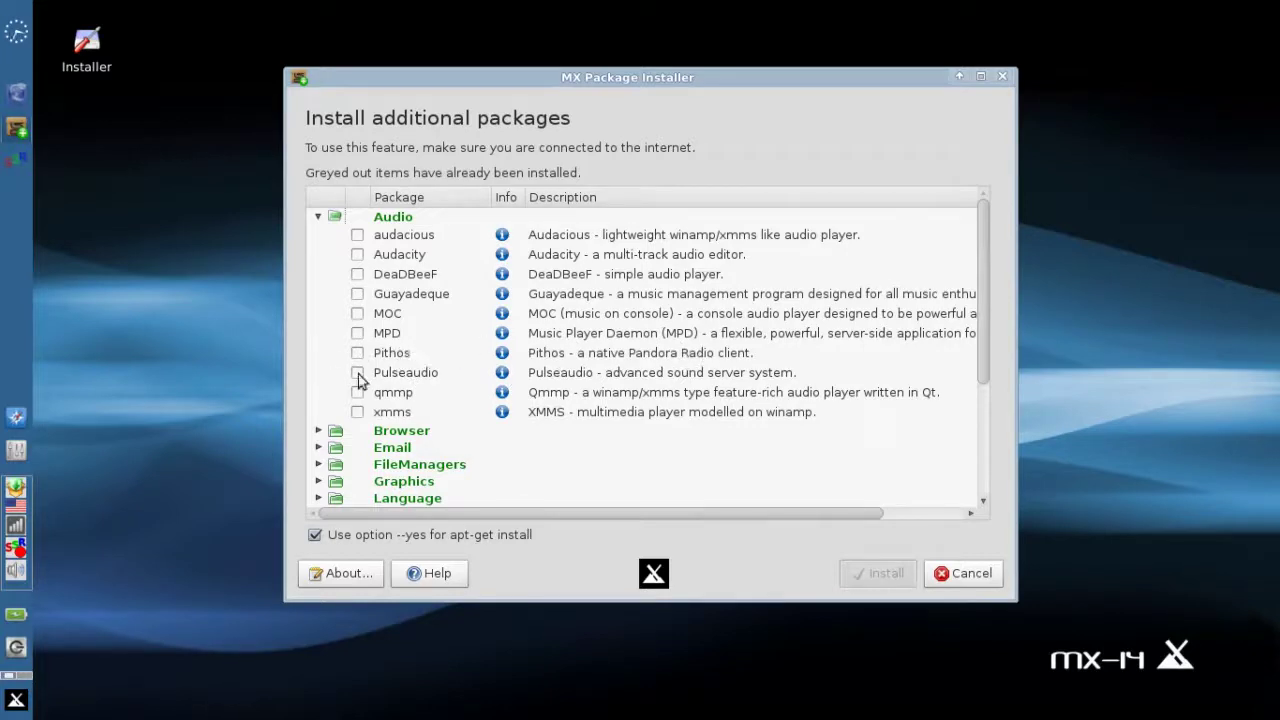
scroll(451, 359, down, 3)
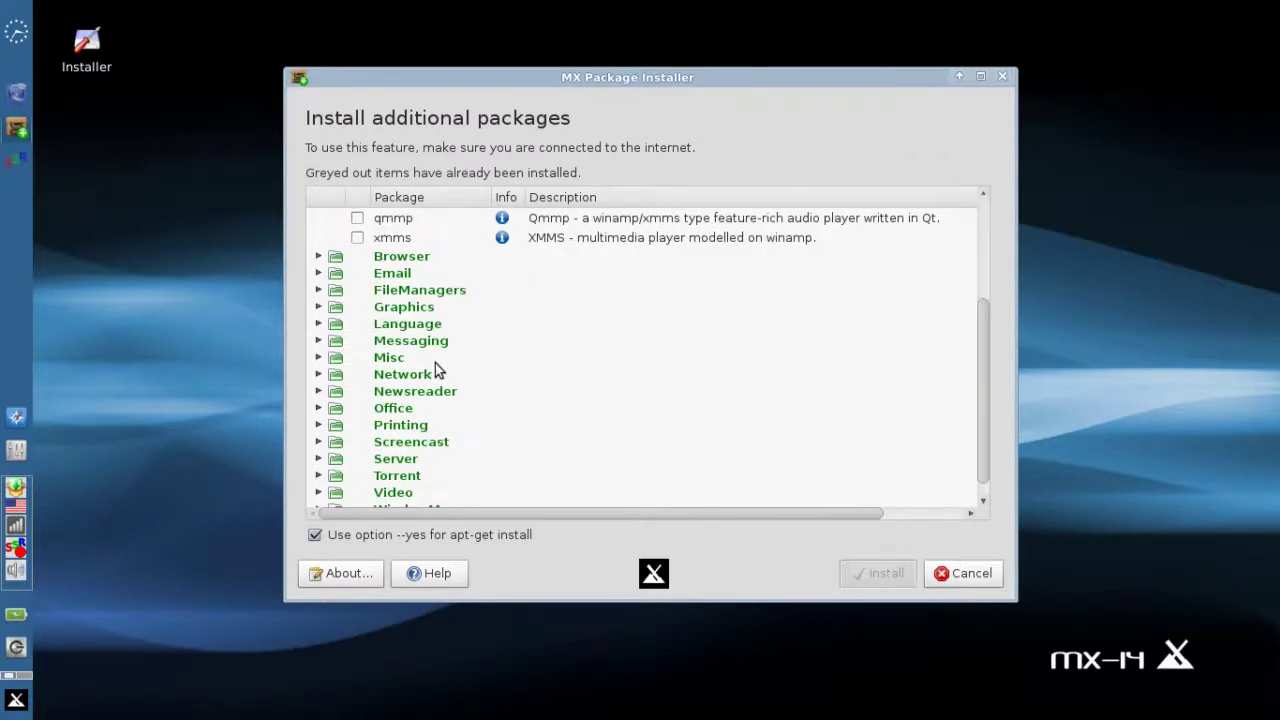
click(319, 257)
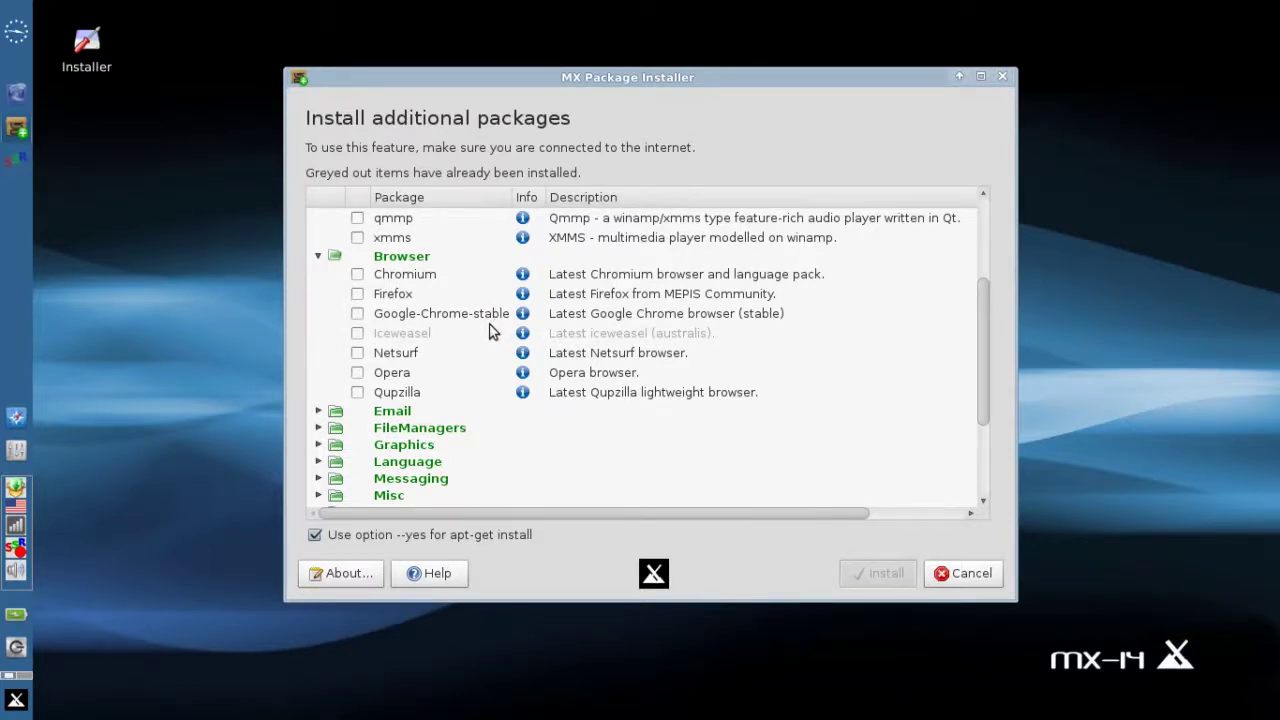
scroll(490, 332, down, 1)
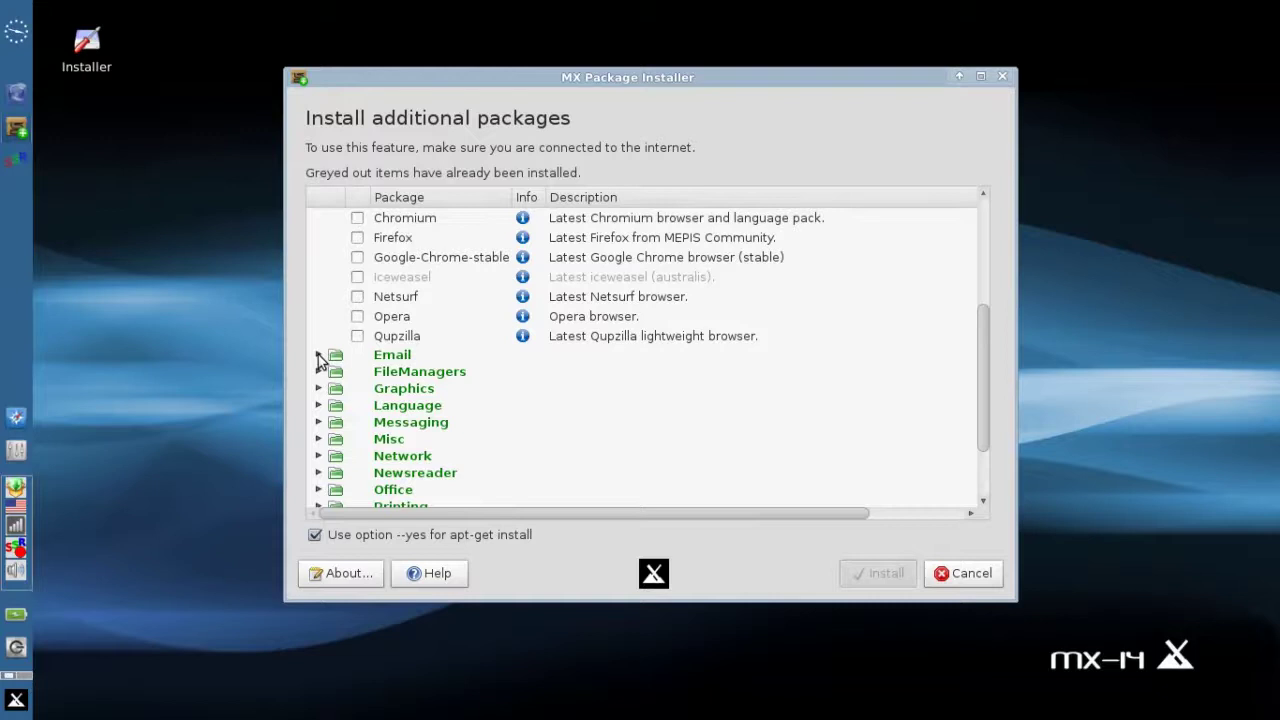
scroll(320, 360, down, 1)
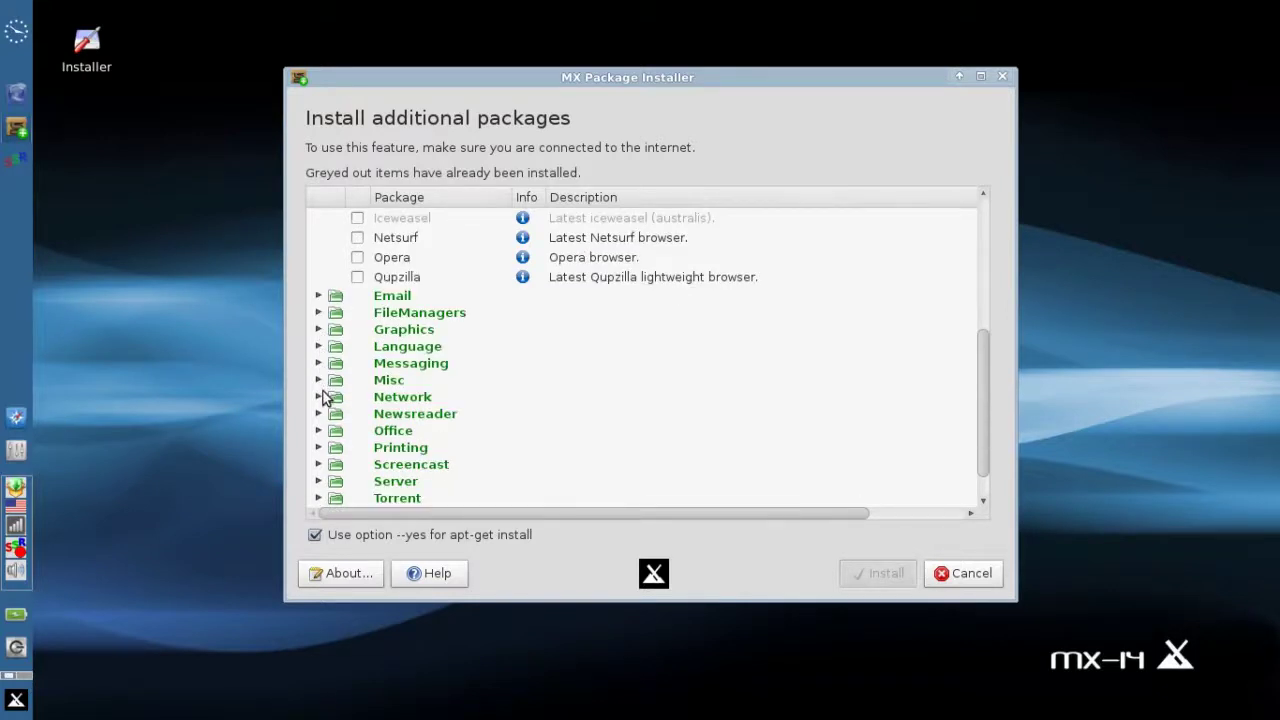
- Expand the Network and Screencast categories, then cancel the installer without installing anything
click(319, 398)
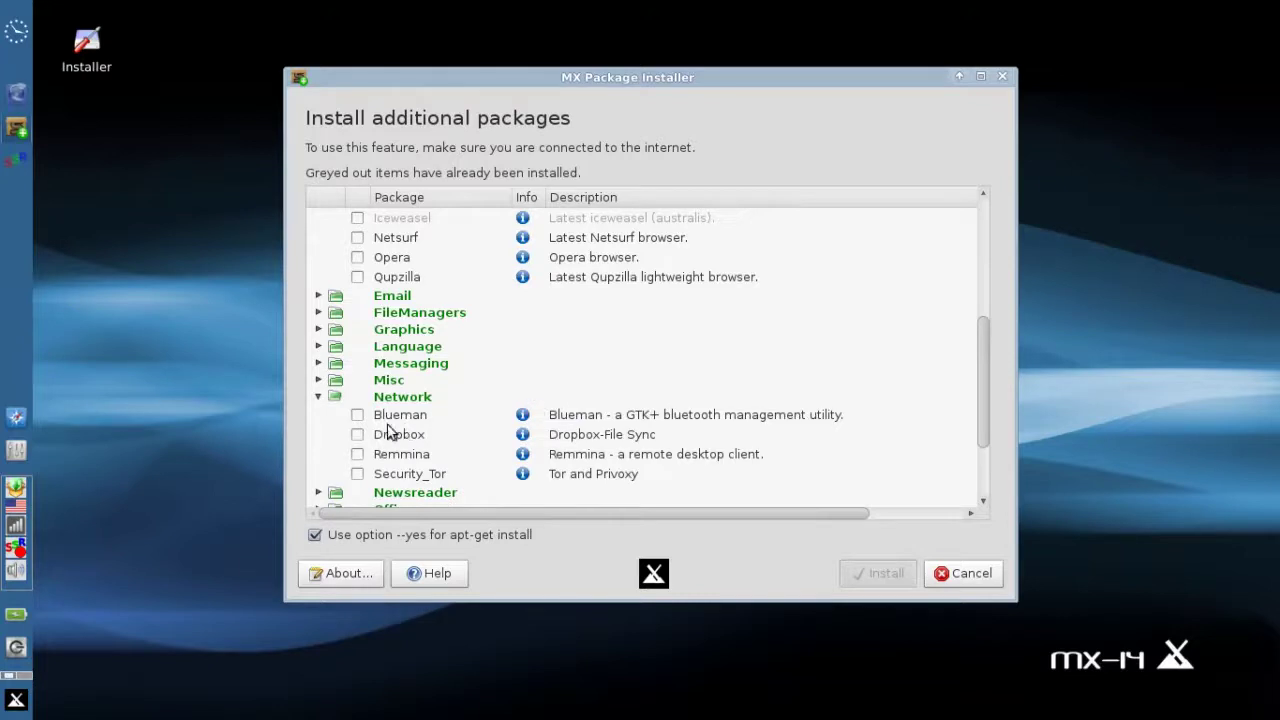
scroll(402, 397, down, 1)
scroll(403, 397, down, 1)
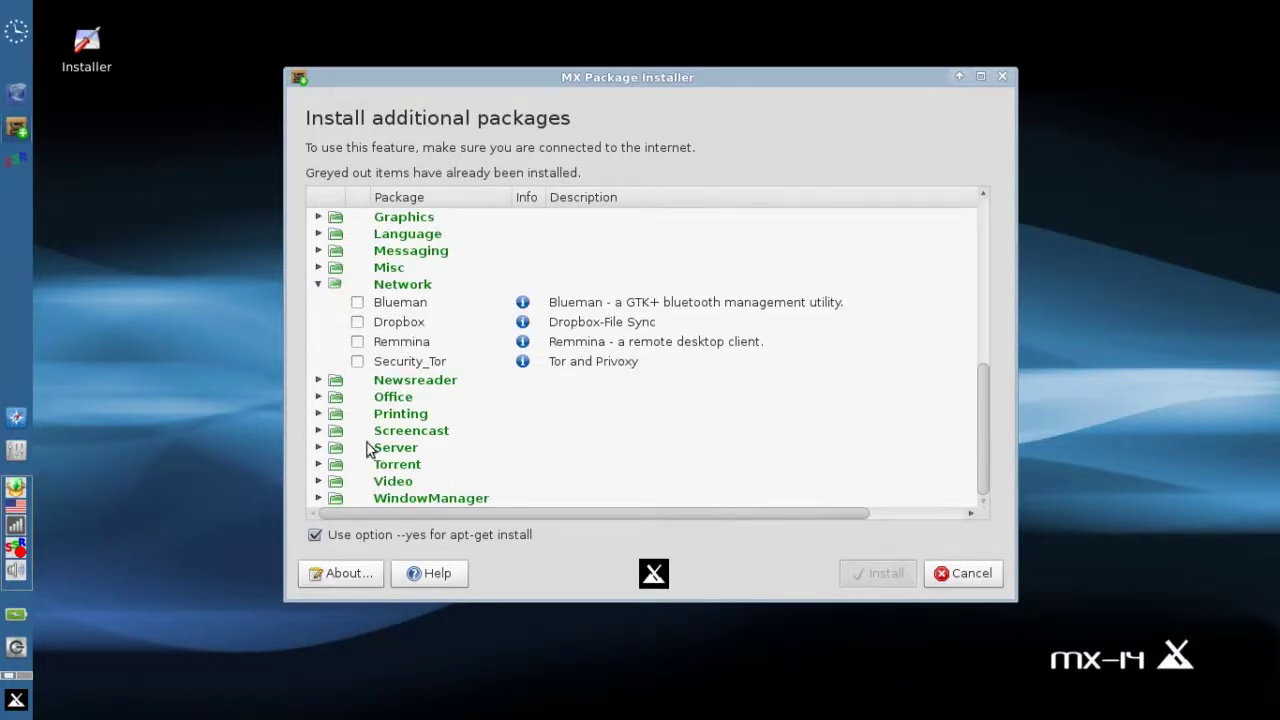
click(319, 430)
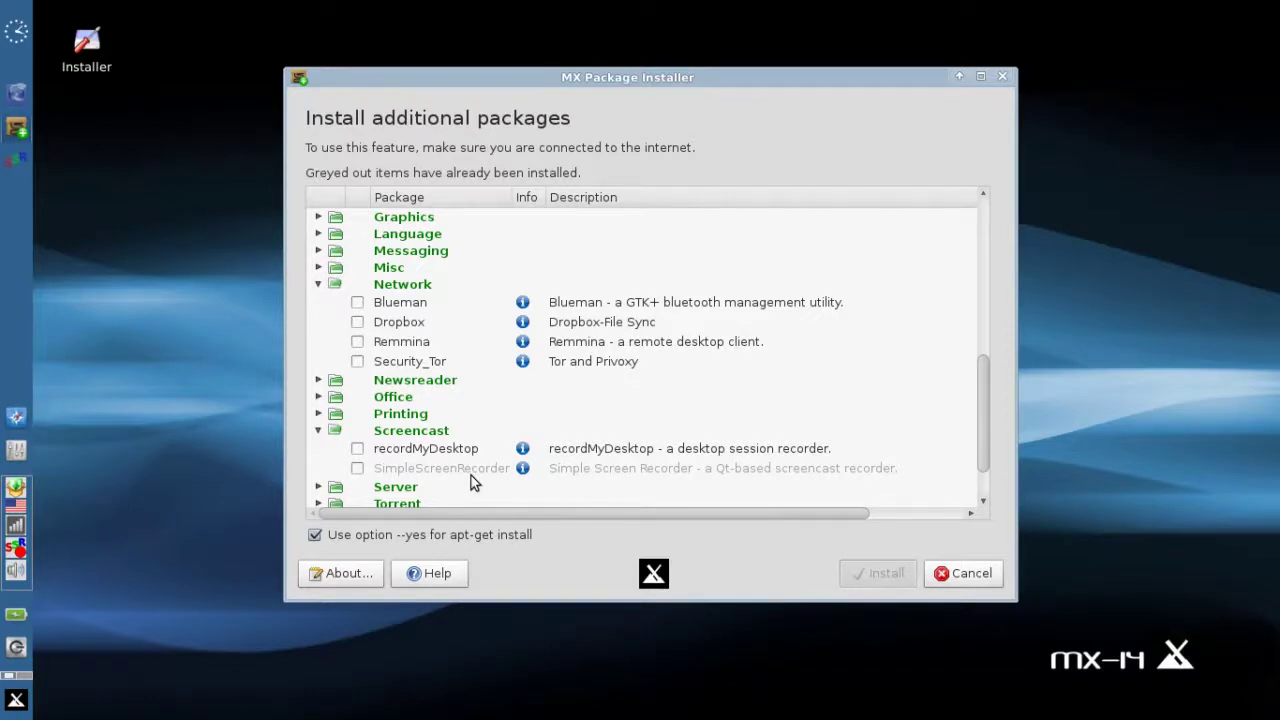
scroll(471, 475, down, 1)
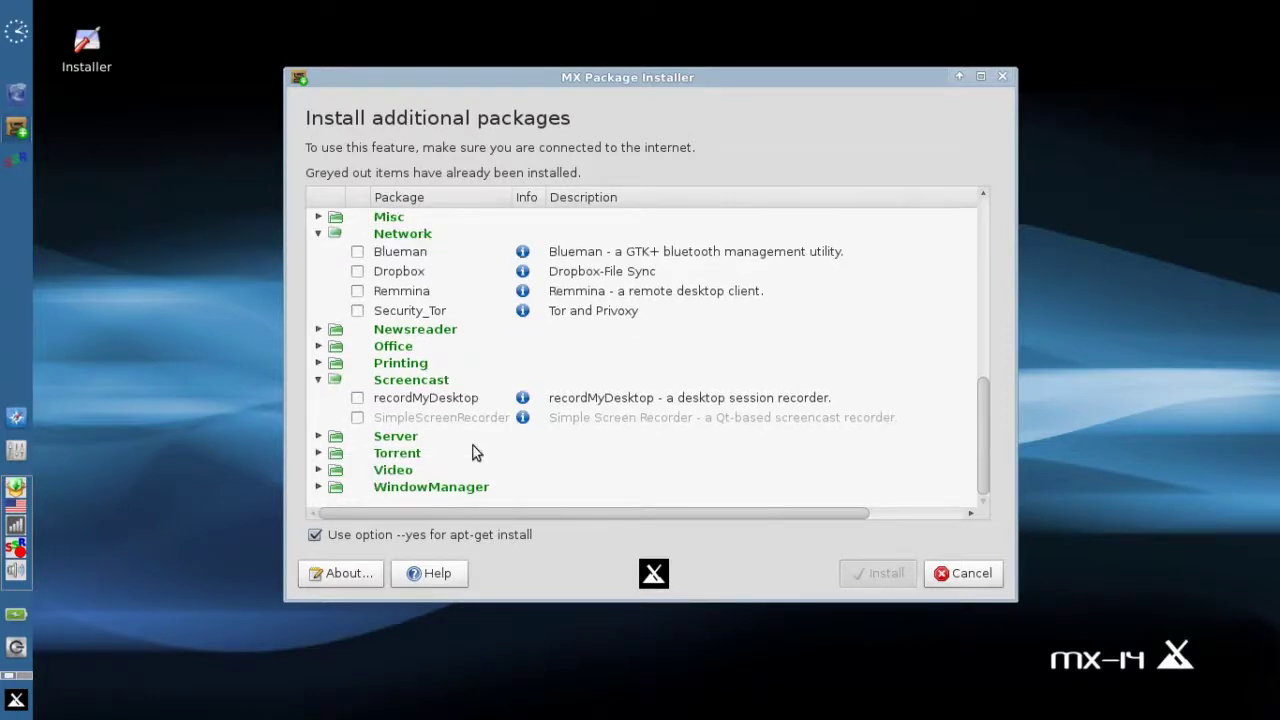
click(947, 579)
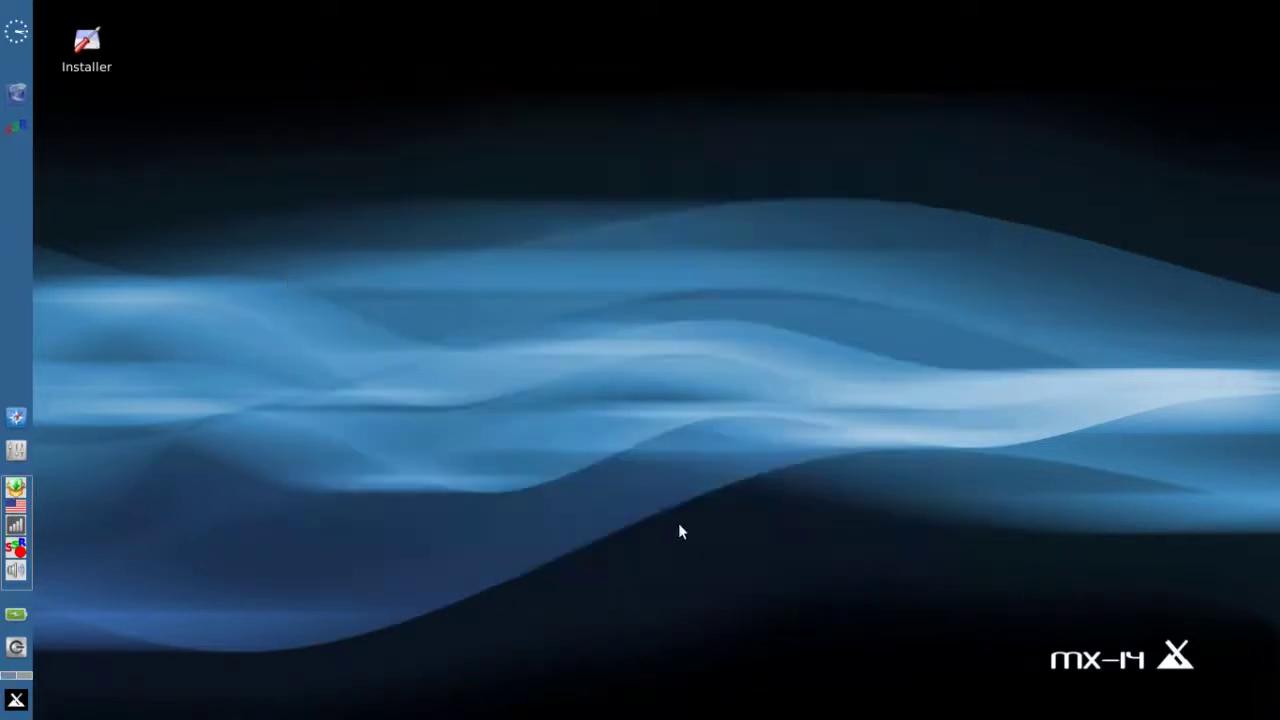
- Open the MX Linux Users Manual via a 'help' Whisker search and scroll through it
click(16, 700)
text(help)
key(Return)
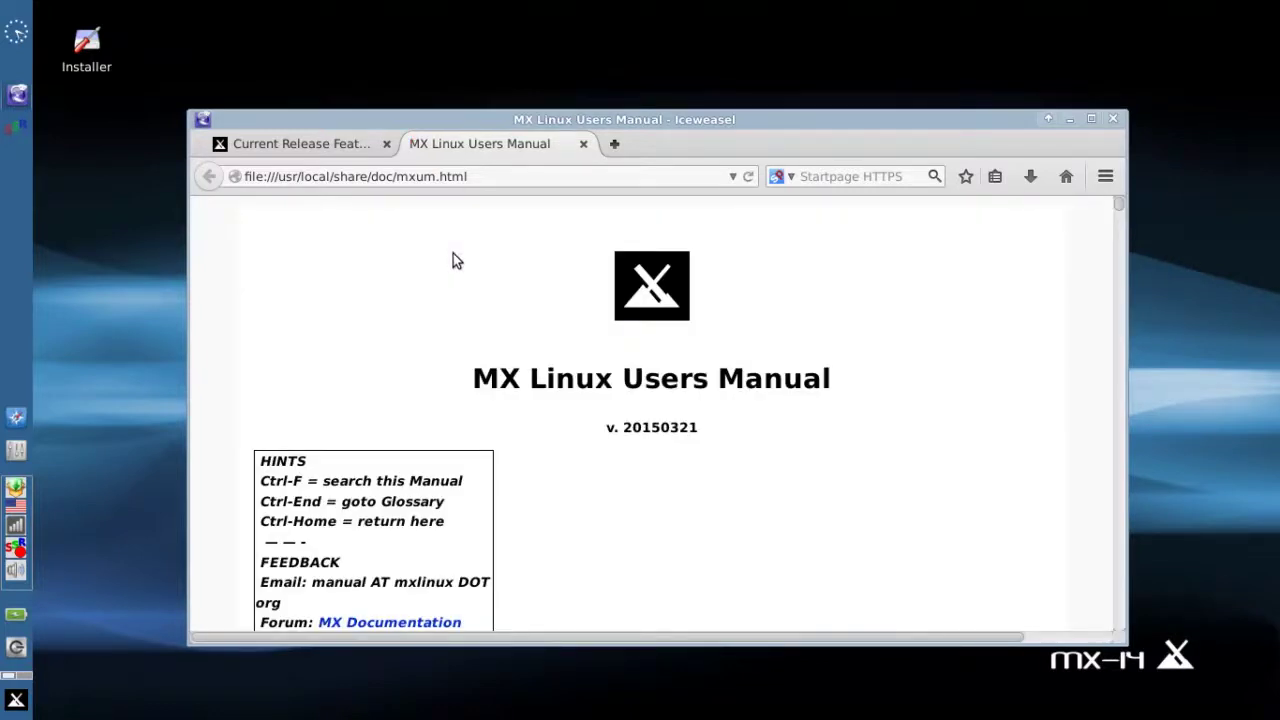
scroll(1120, 249, down, 3)
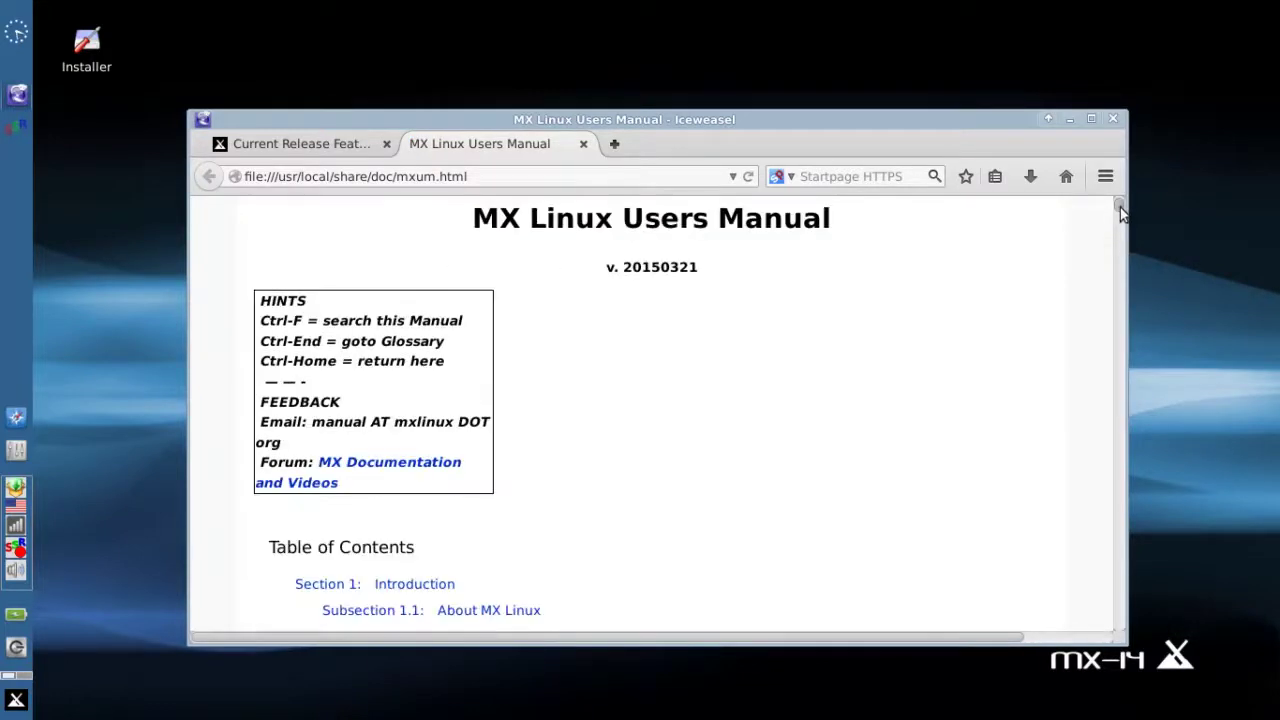
drag(1121, 213, 1120, 266)
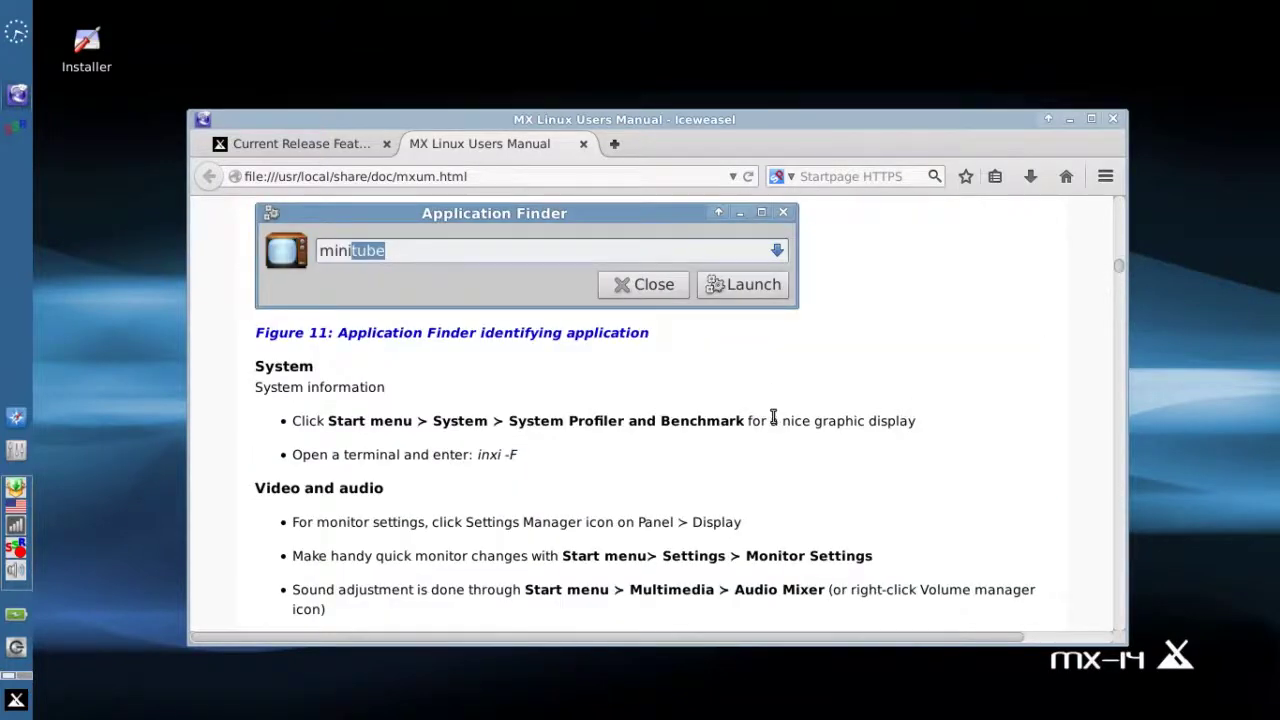
scroll(773, 418, down, 6)
- Maximize the manual, scroll to the localization section, then close Iceweasel with both tabs
click(1090, 119)
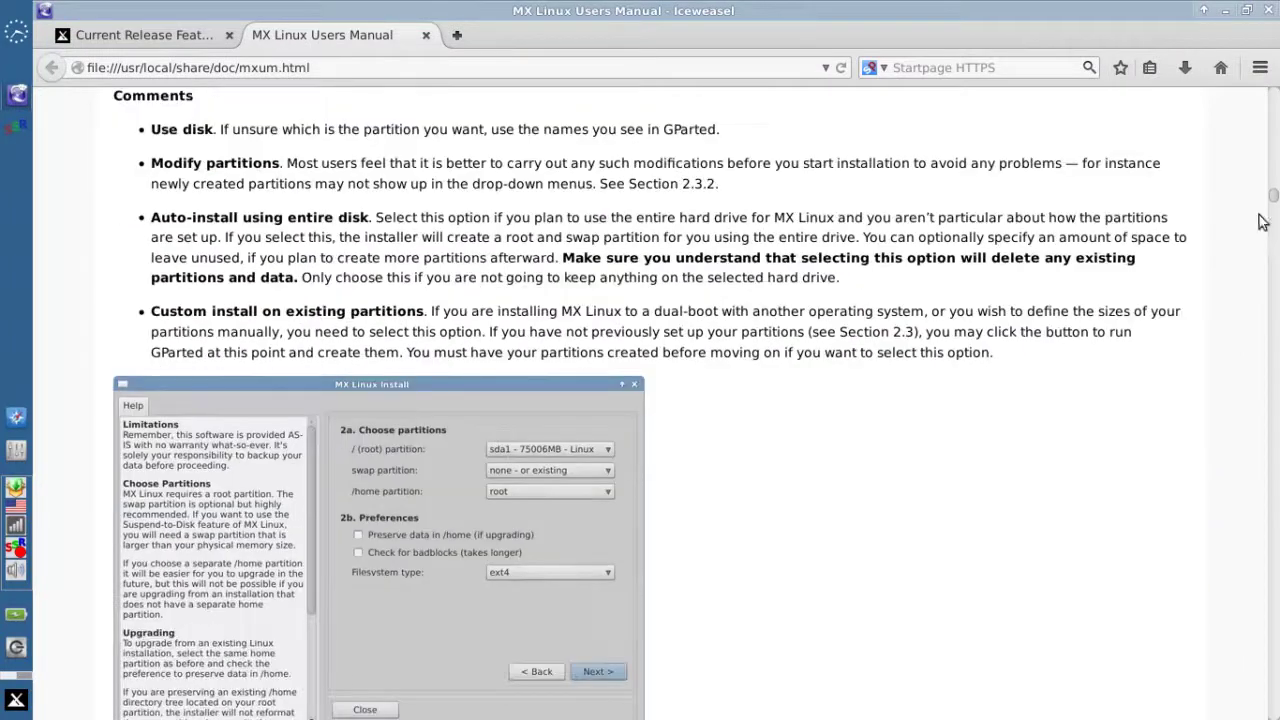
scroll(1262, 222, down, 3)
drag(1273, 200, 1275, 381)
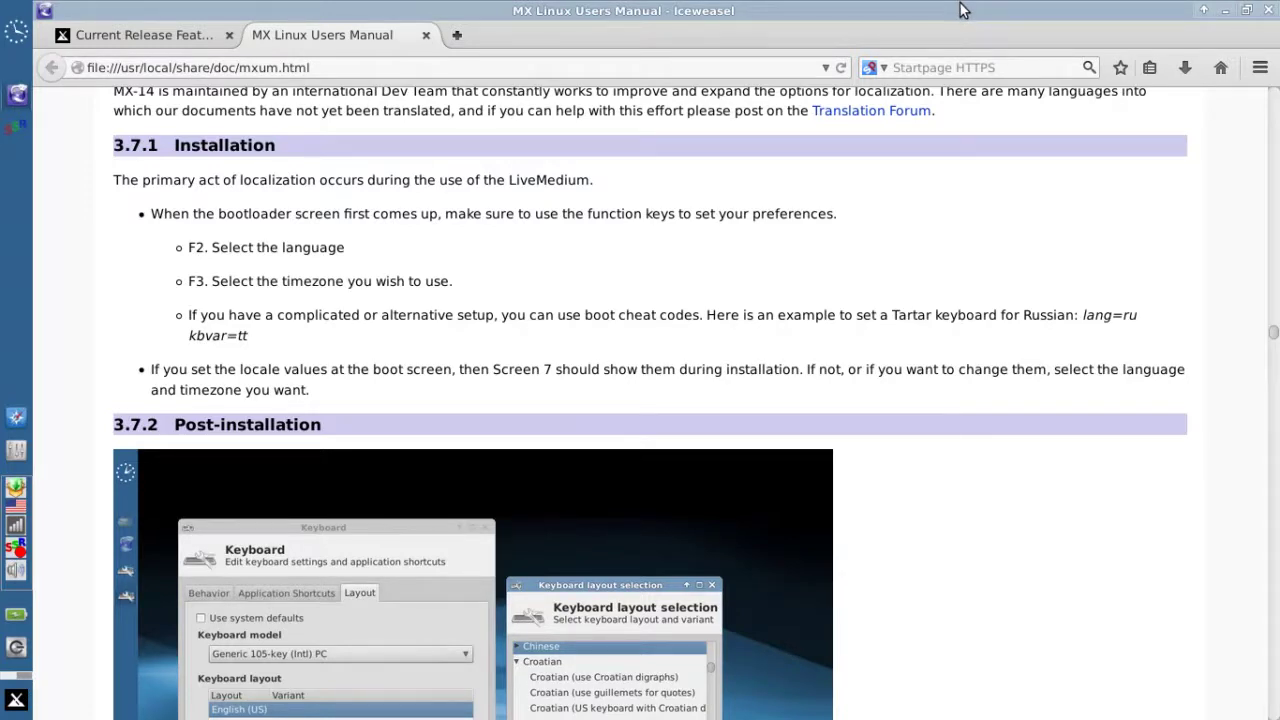
click(1269, 8)
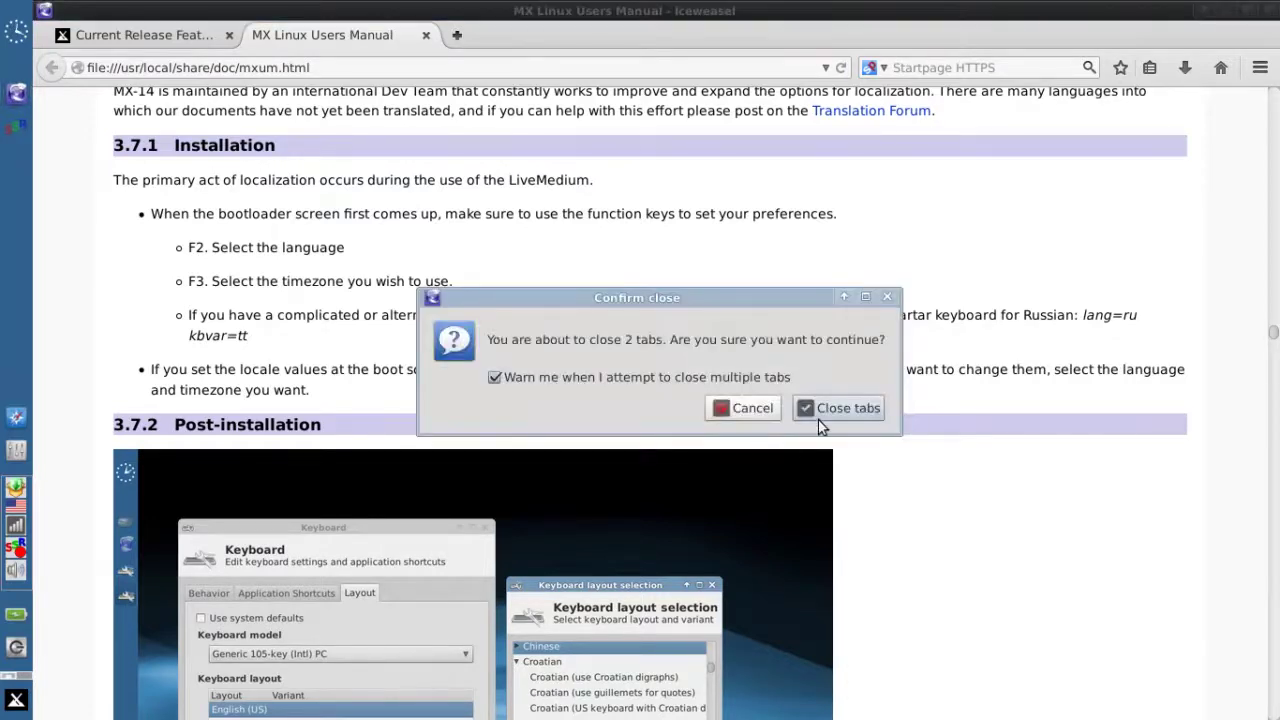
click(838, 408)
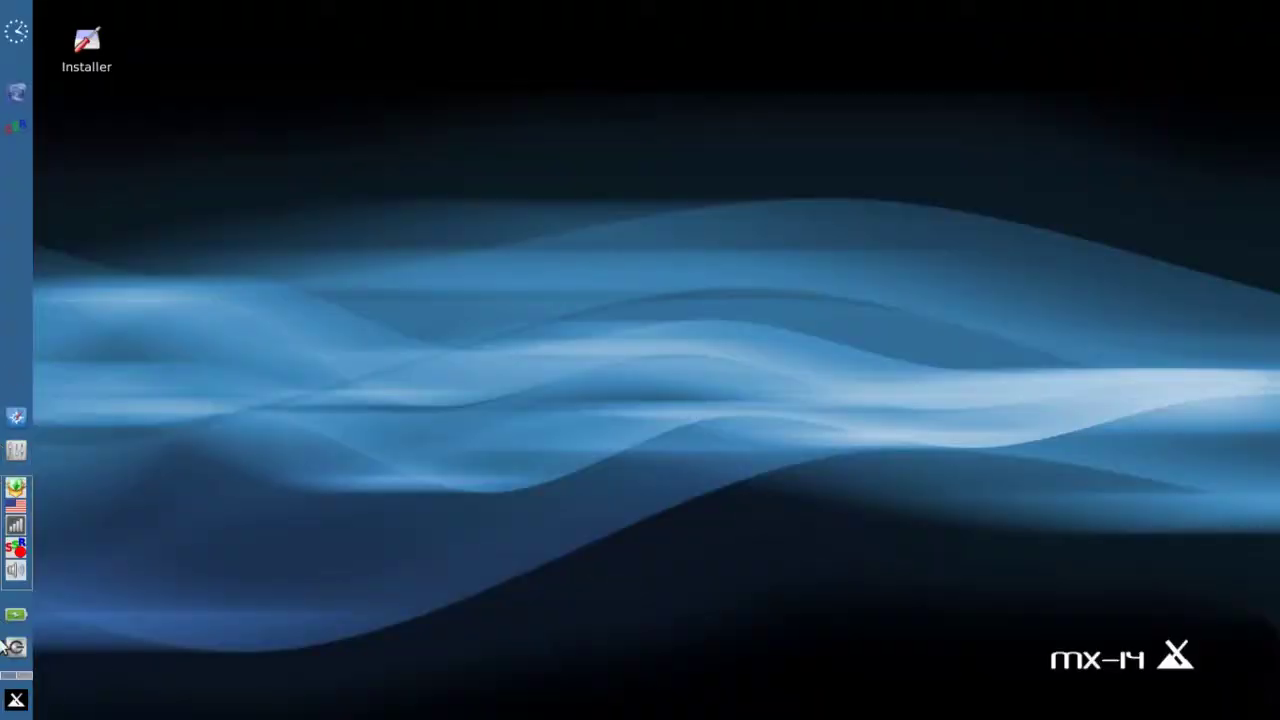
- Launch the File Manager on the home folder and move its window toward the screen centre
click(20, 703)
click(110, 372)
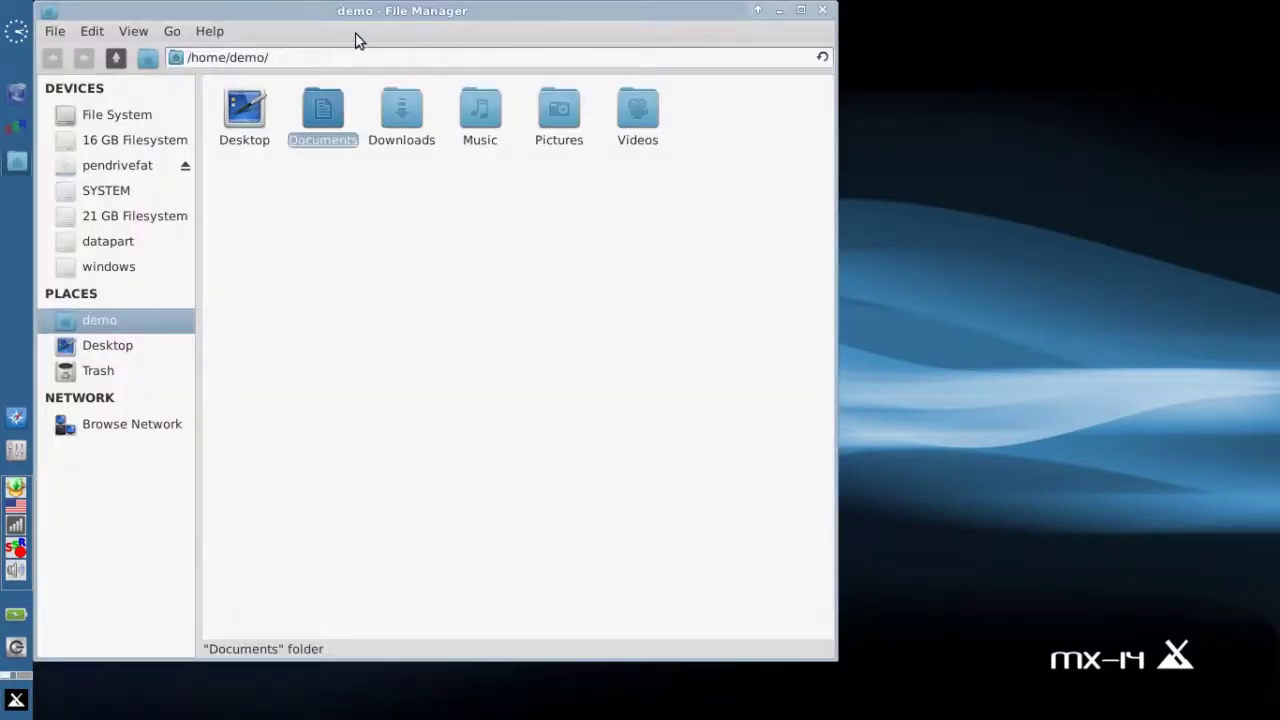
drag(314, 14, 458, 50)
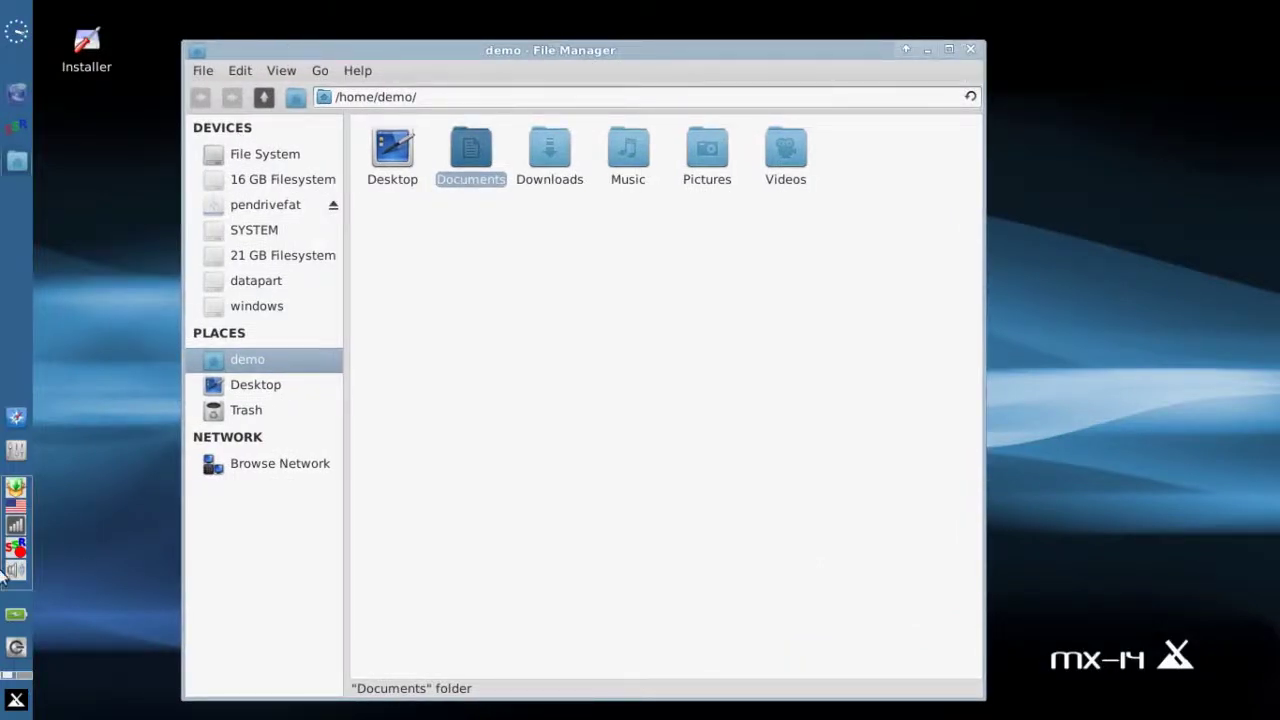
- Launch Window Manager Tweaks through a 'window m' Whisker menu search
click(16, 702)
text(window m)
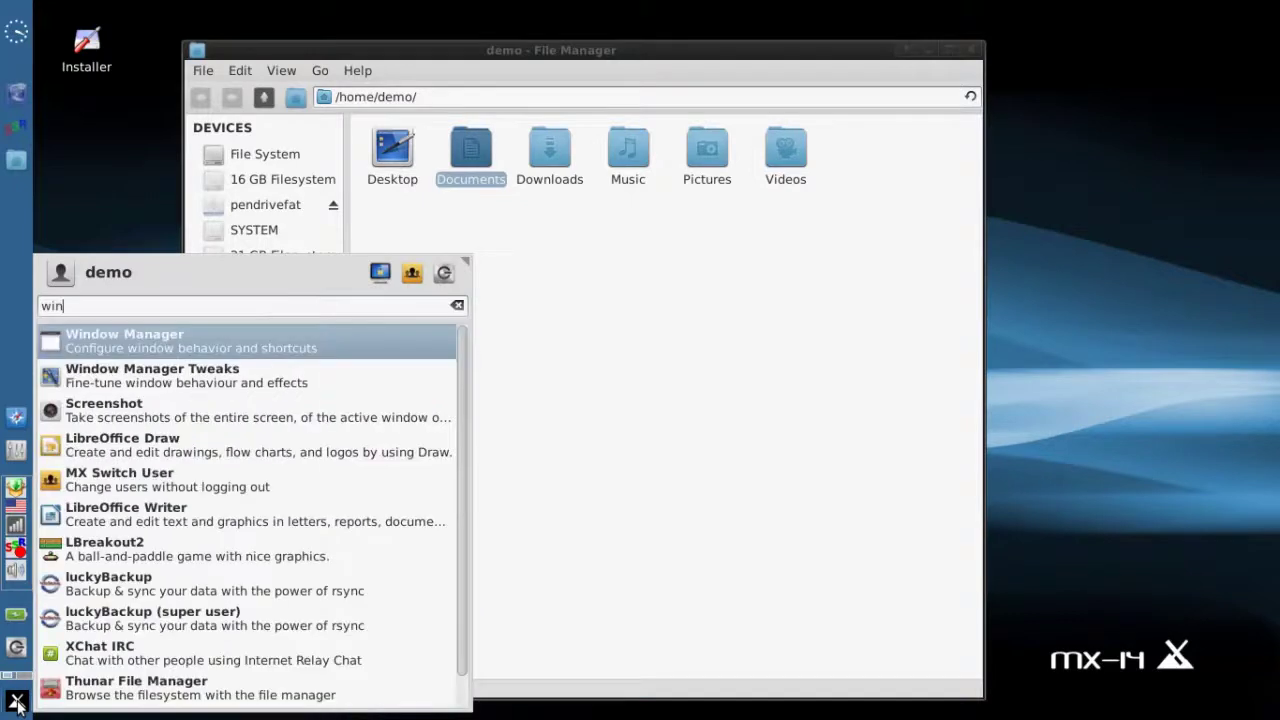
key(Return)
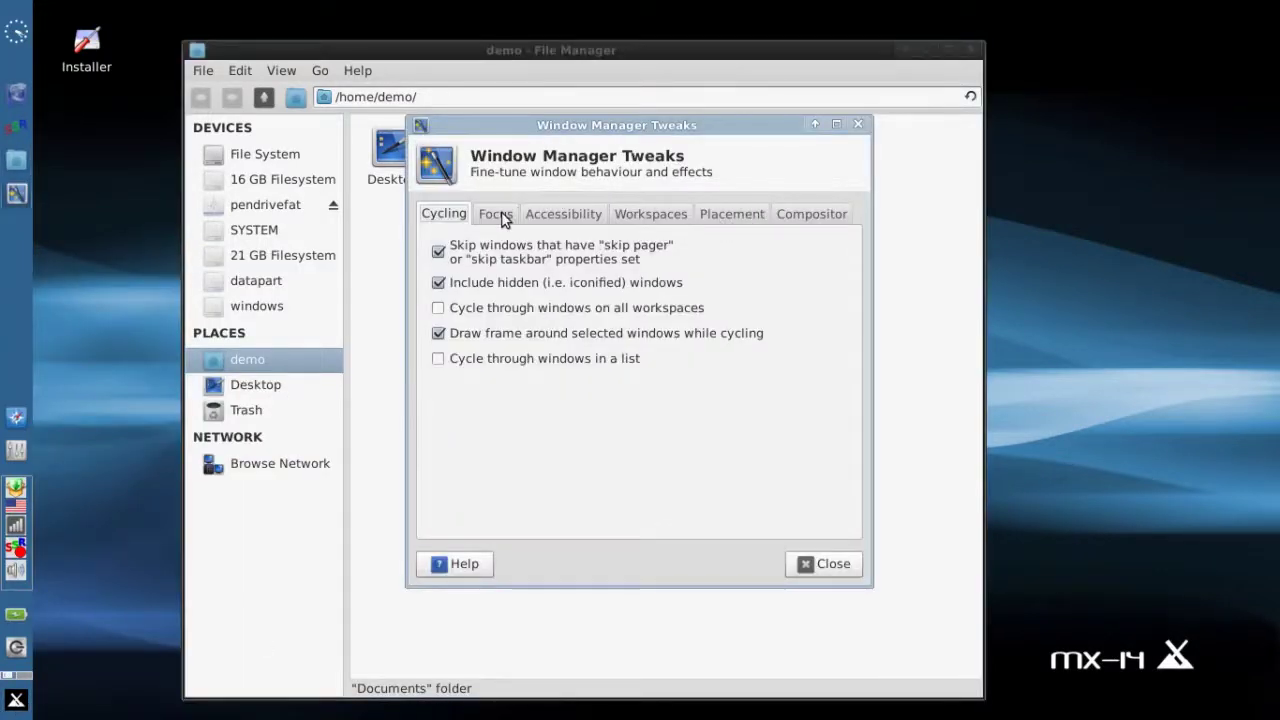
click(820, 562)
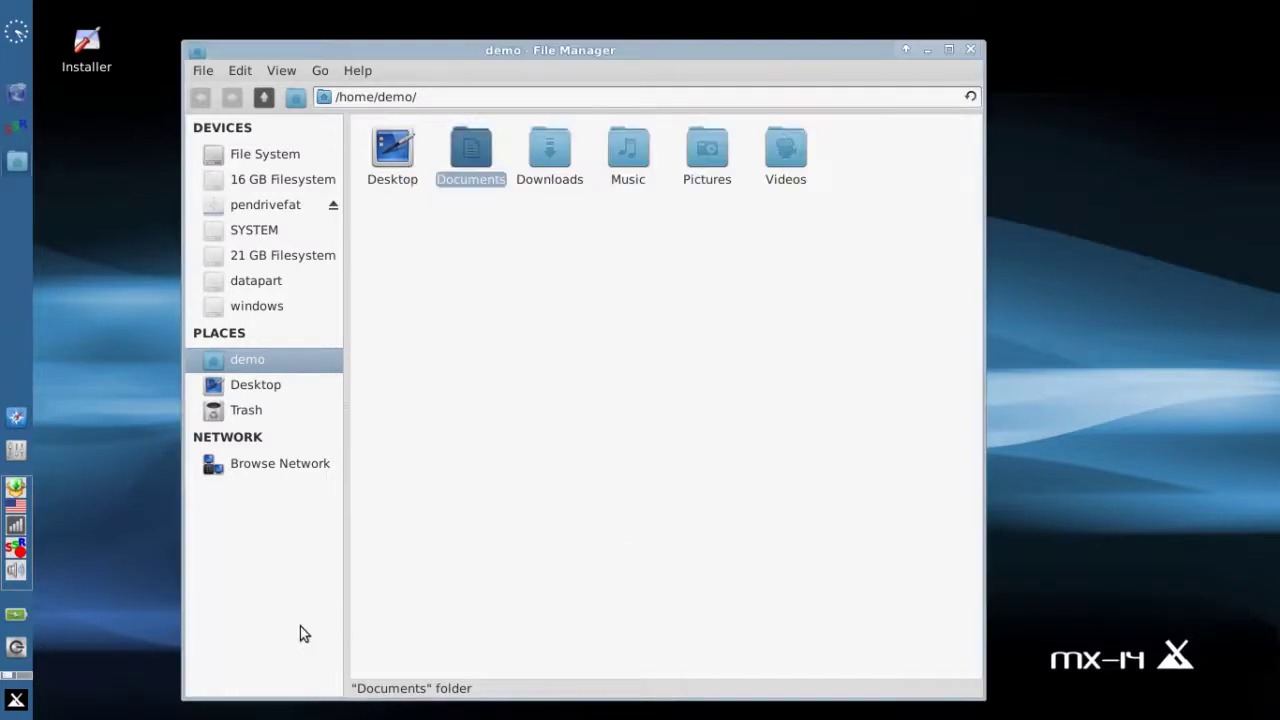
key(ctrl+Escape)
text(win)
key(Return)
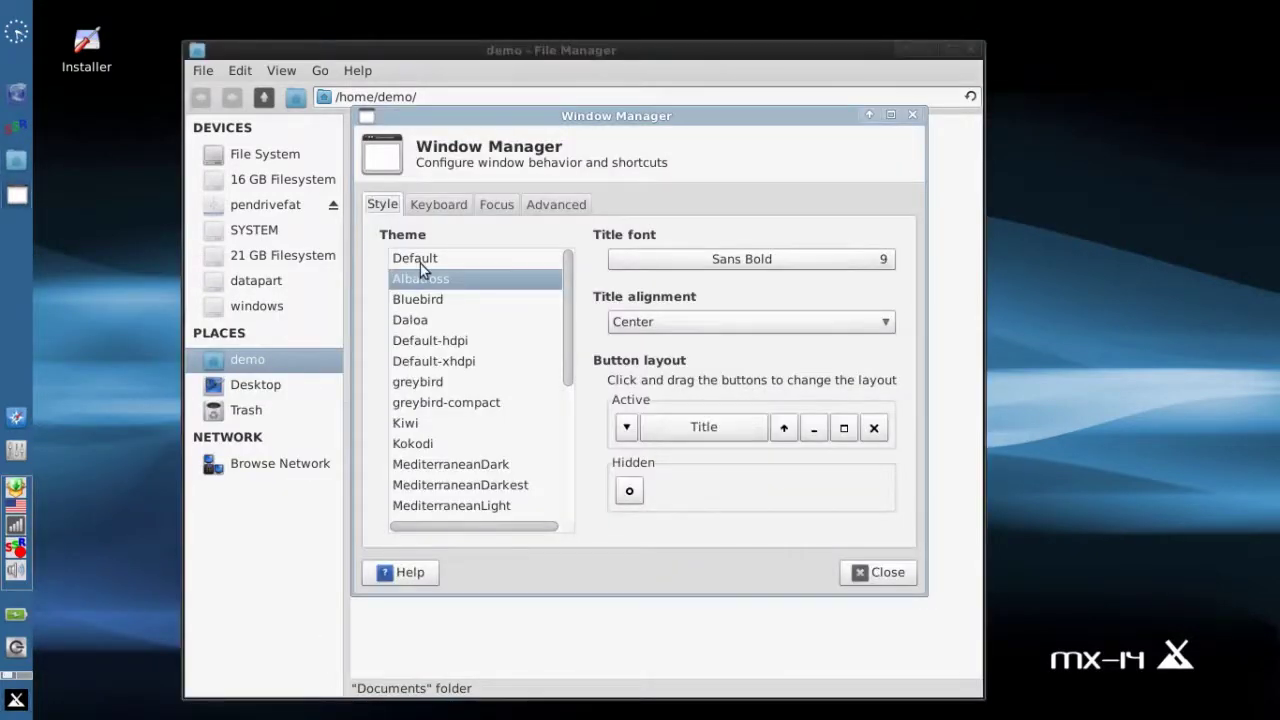
click(420, 263)
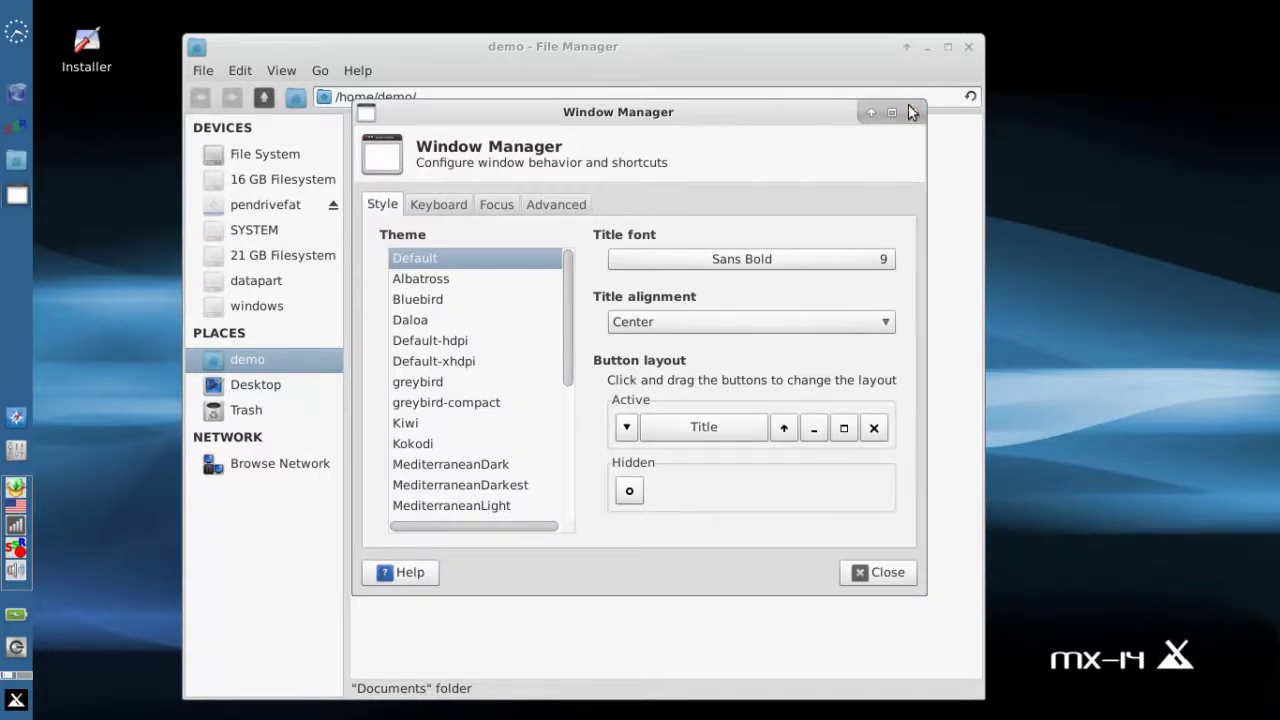
click(452, 280)
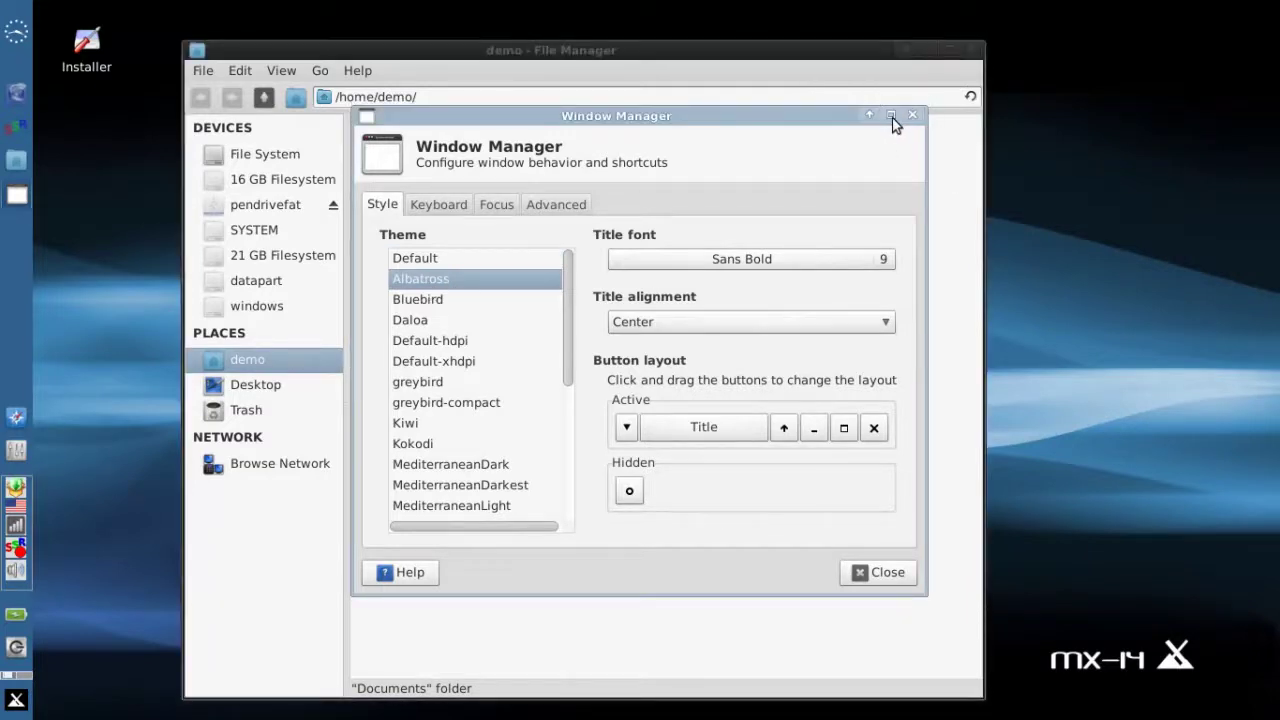
click(868, 576)
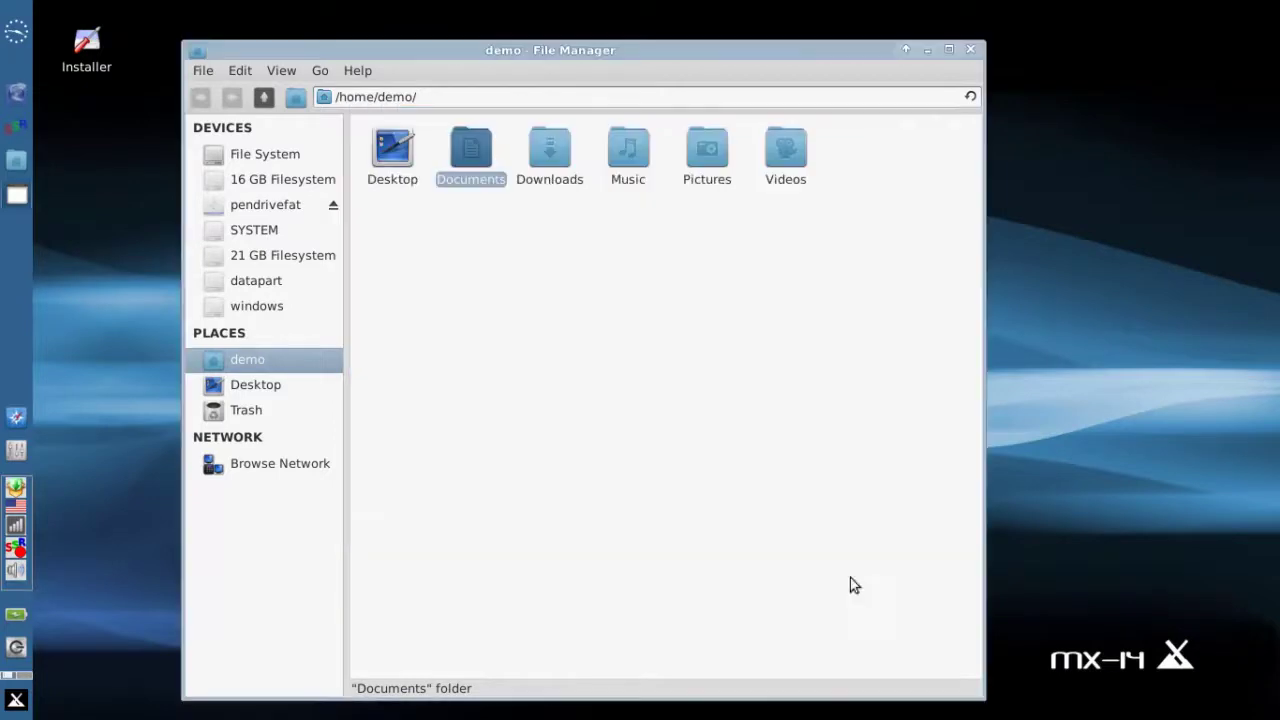
click(15, 702)
text(app)
key(Return)
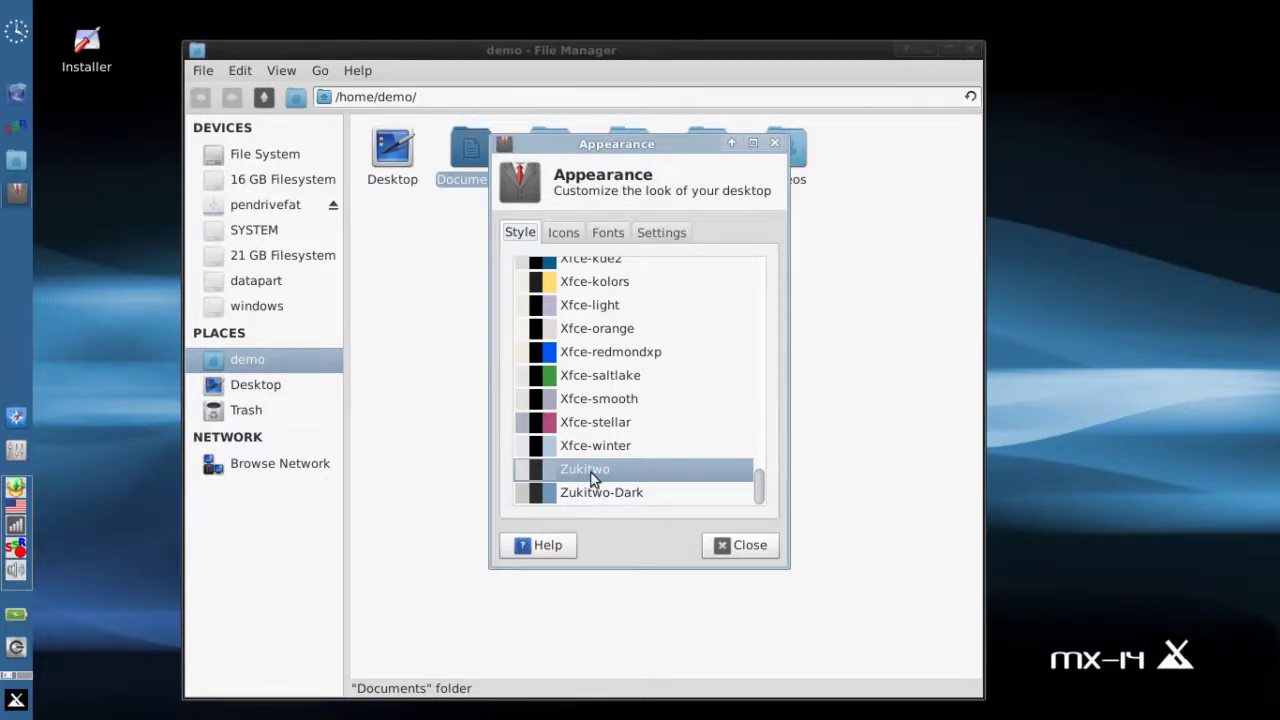
drag(756, 486, 758, 268)
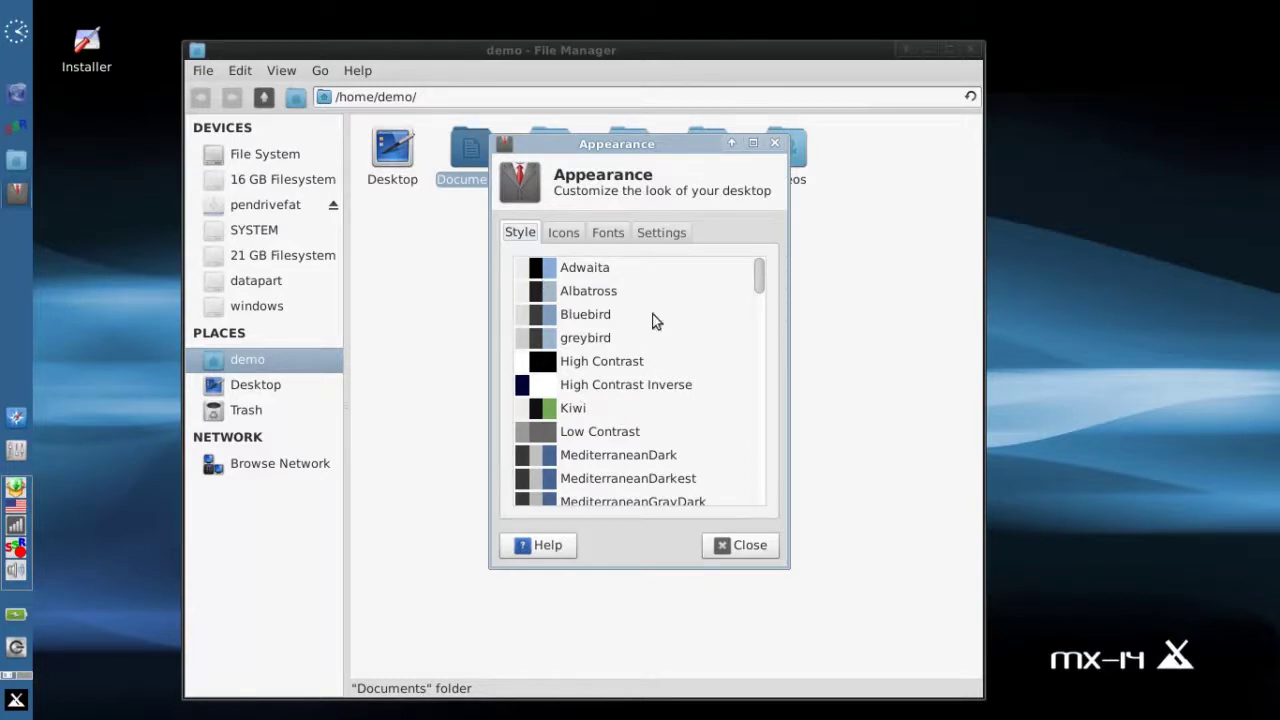
click(561, 233)
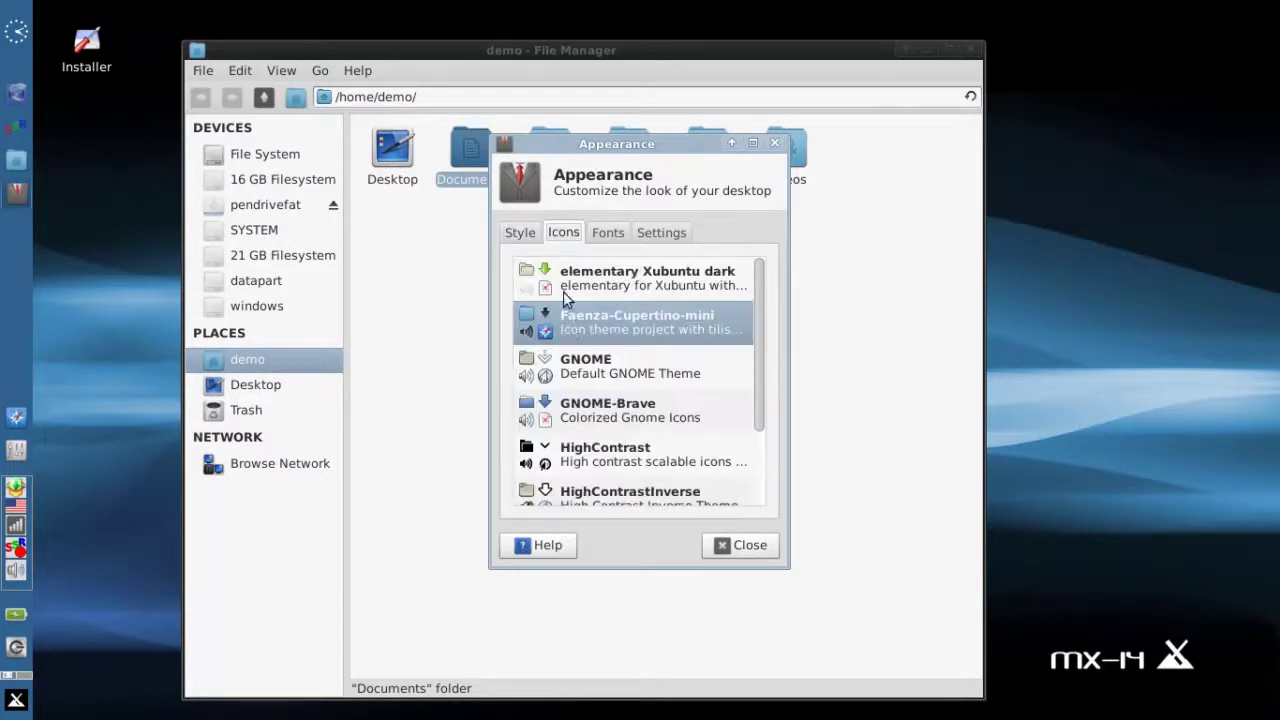
click(747, 549)
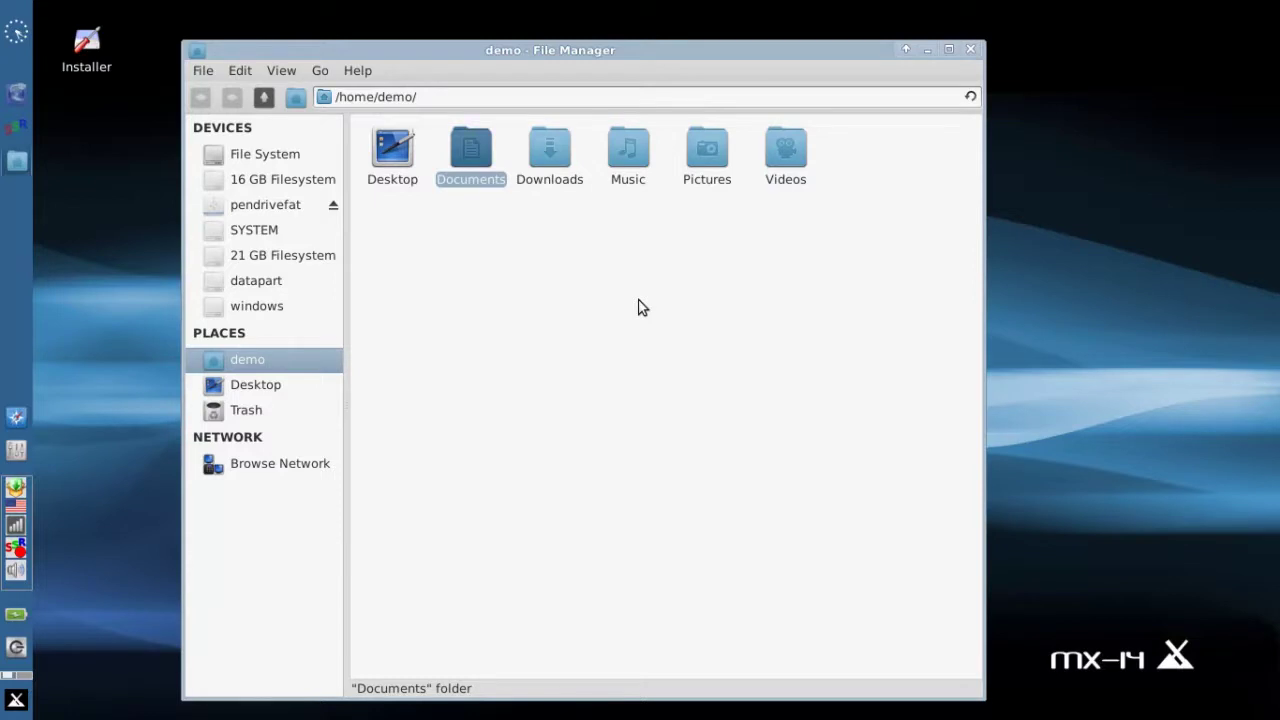
- Close the Thunar home folder window from its title bar
click(970, 49)
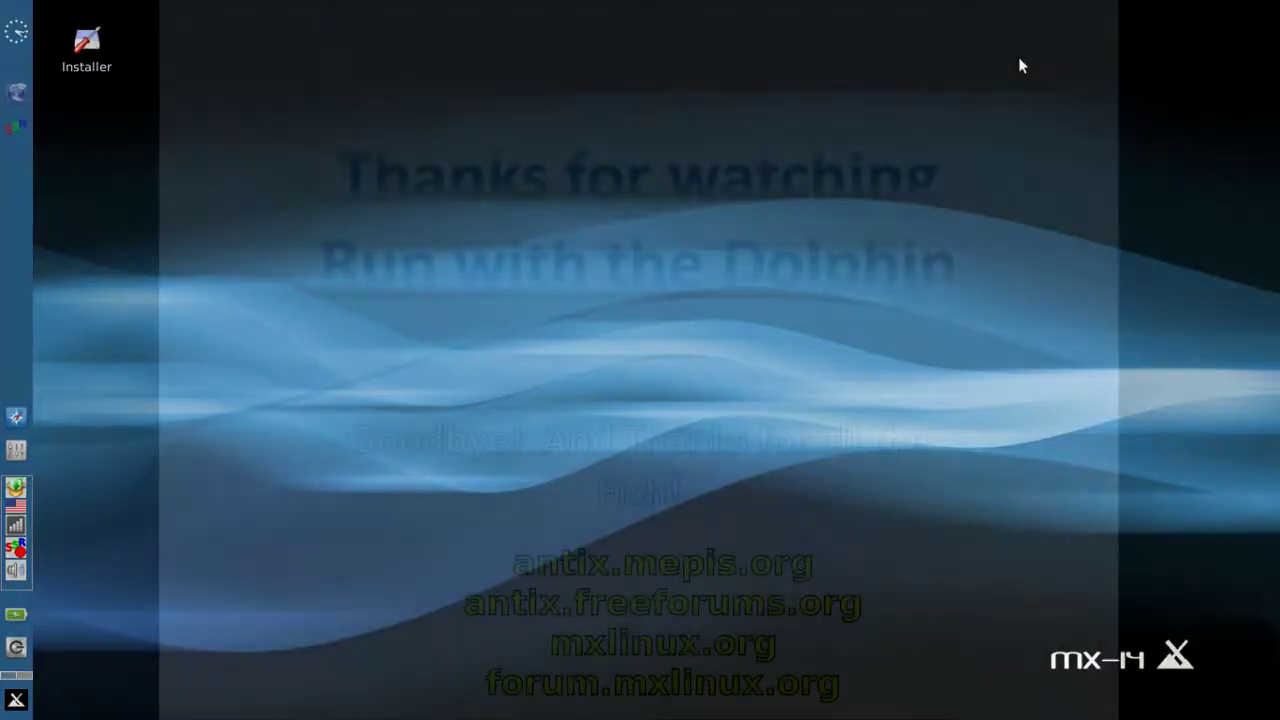